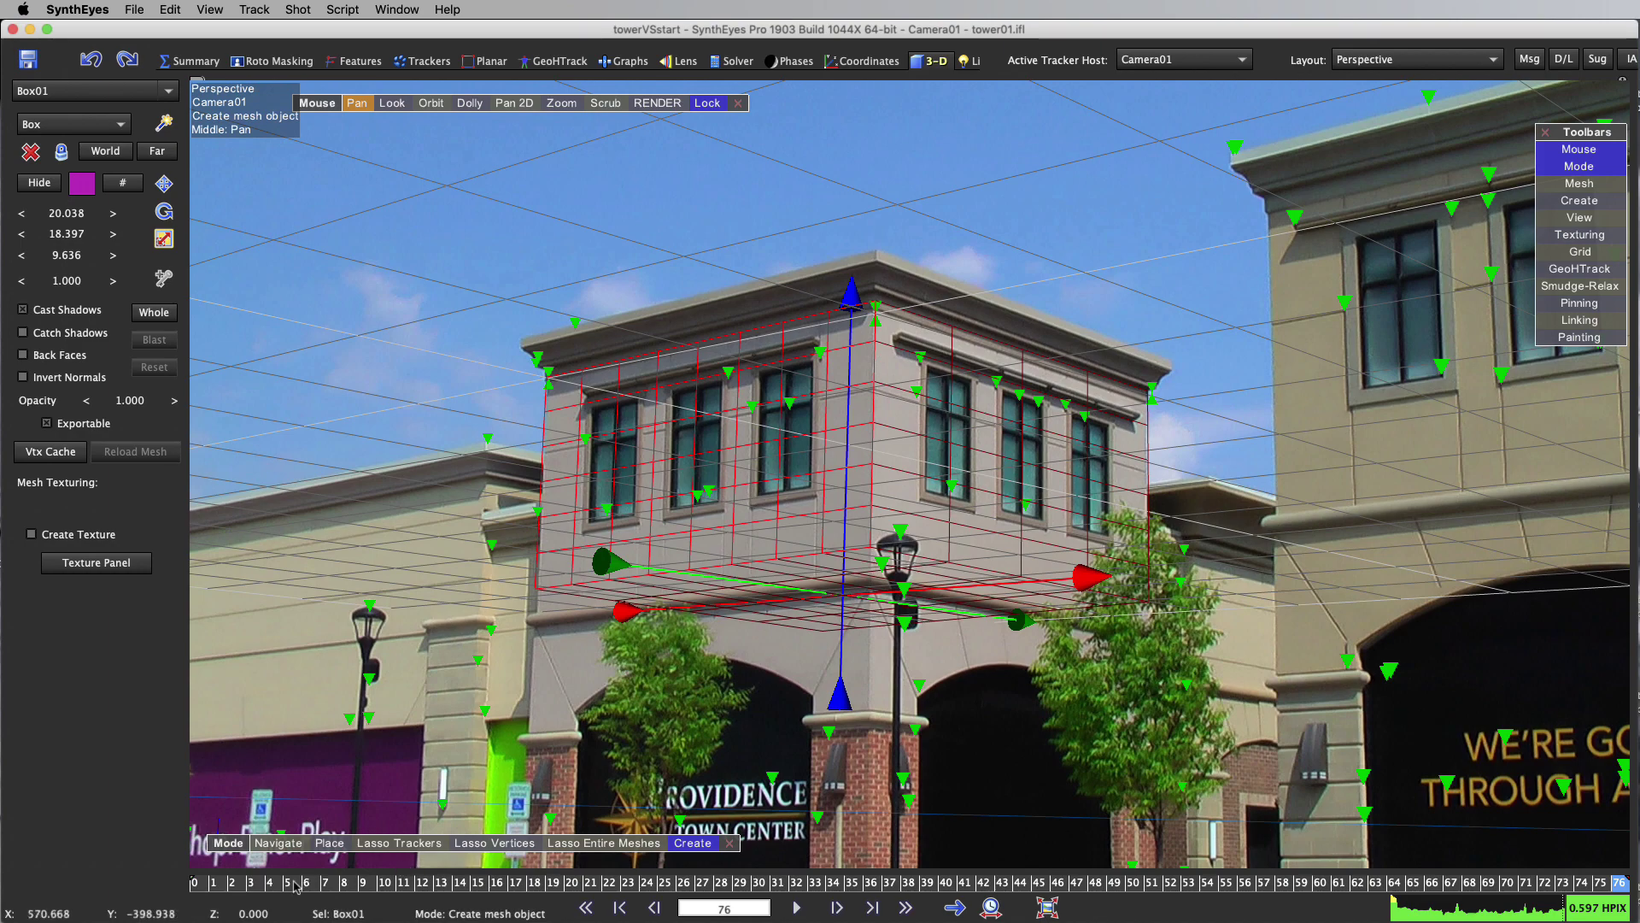
# Step: Play the shot, then check the box mesh in solid shading at frame 25 before returning to wireframe
pyautogui.press('space')
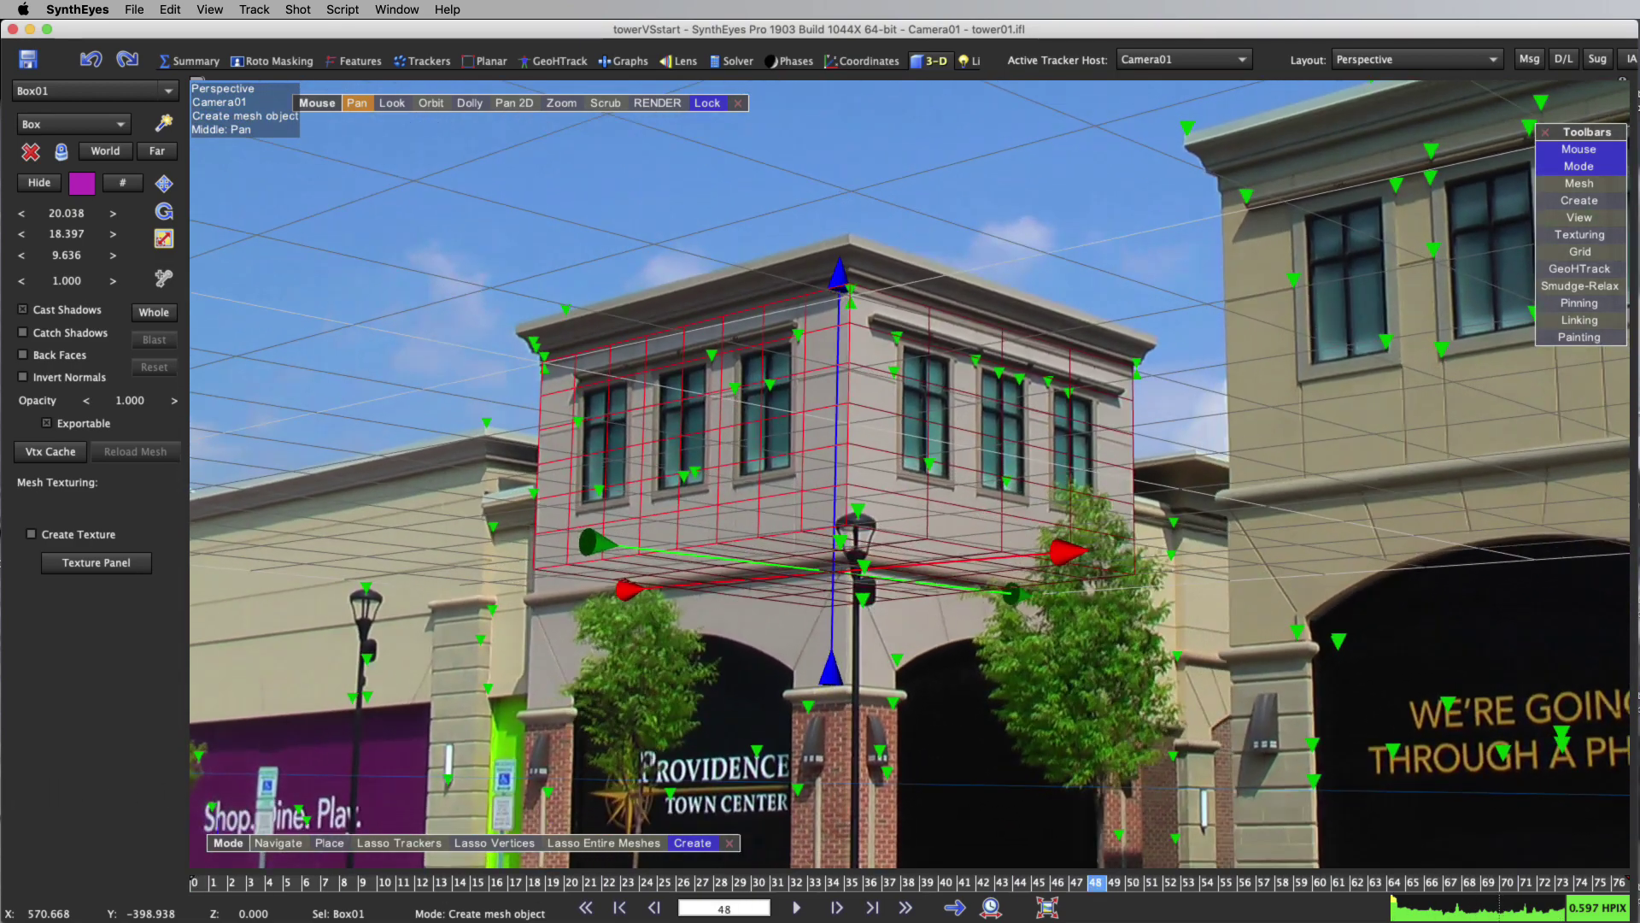
pyautogui.press('space')
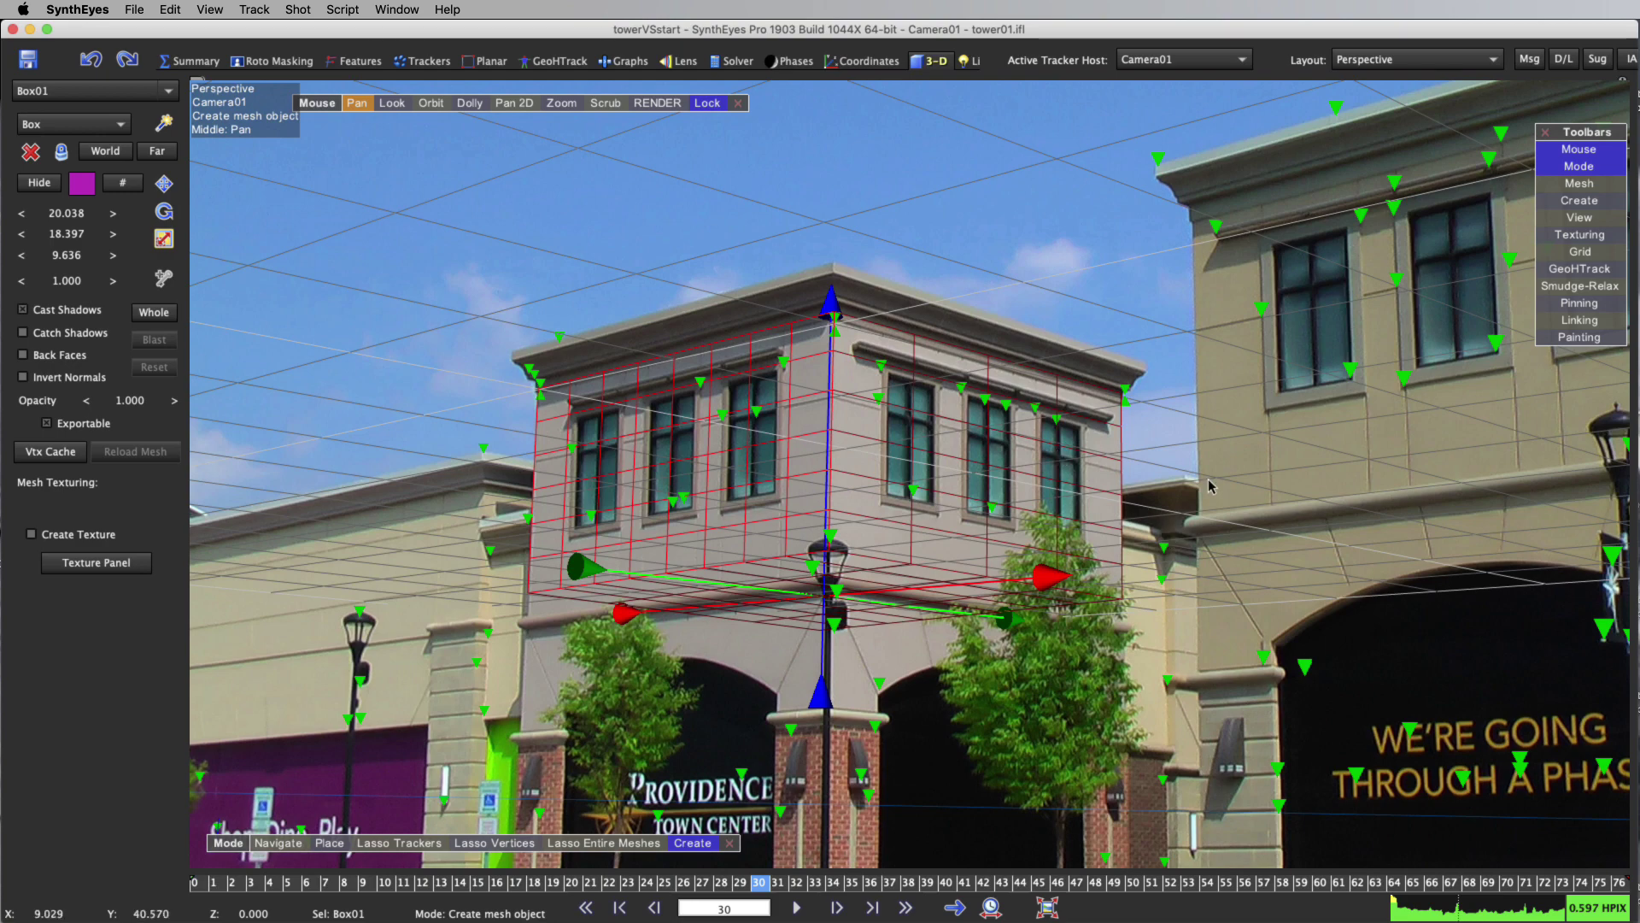
pyautogui.press('w')
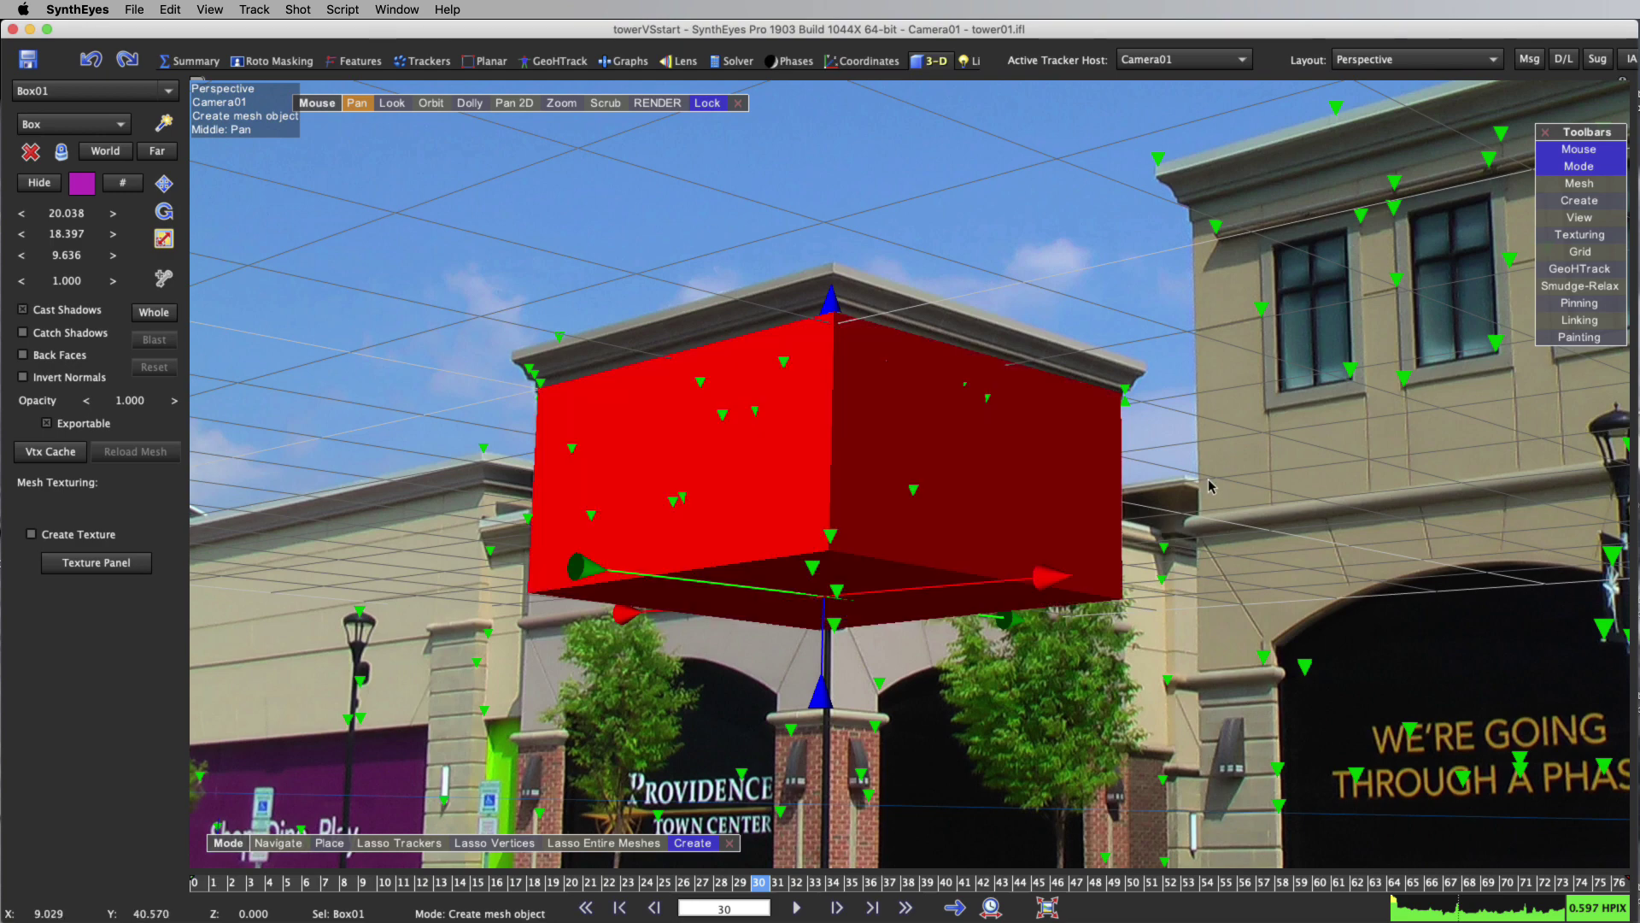
pyautogui.click(347, 883)
pyautogui.moveTo(347, 883); pyautogui.dragTo(666, 882)
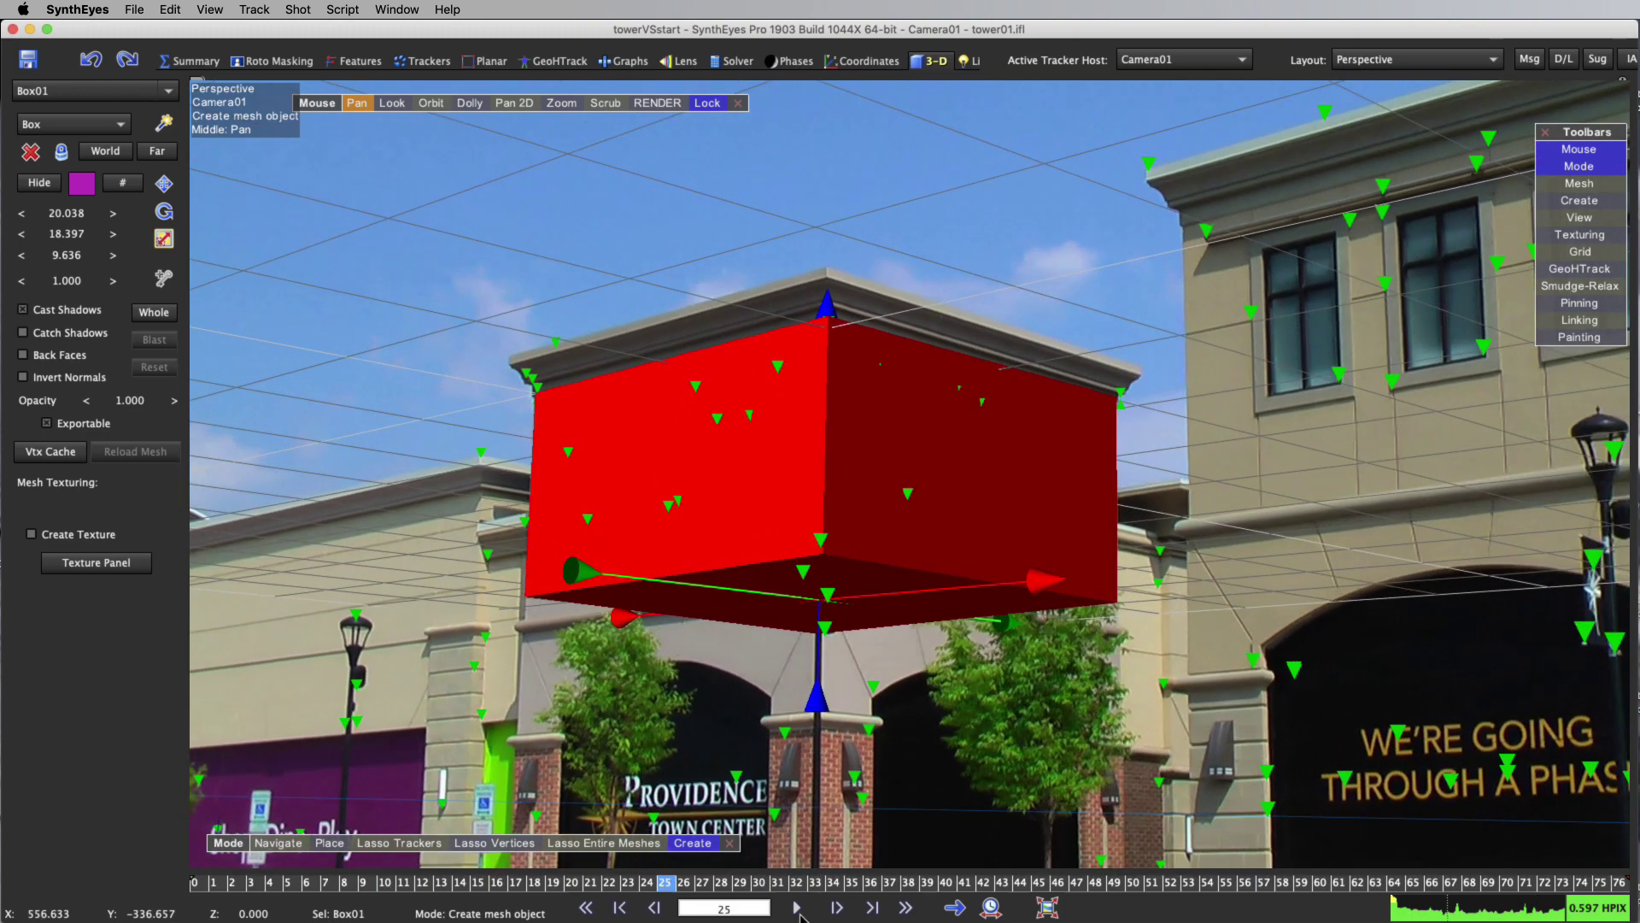
pyautogui.press('w')
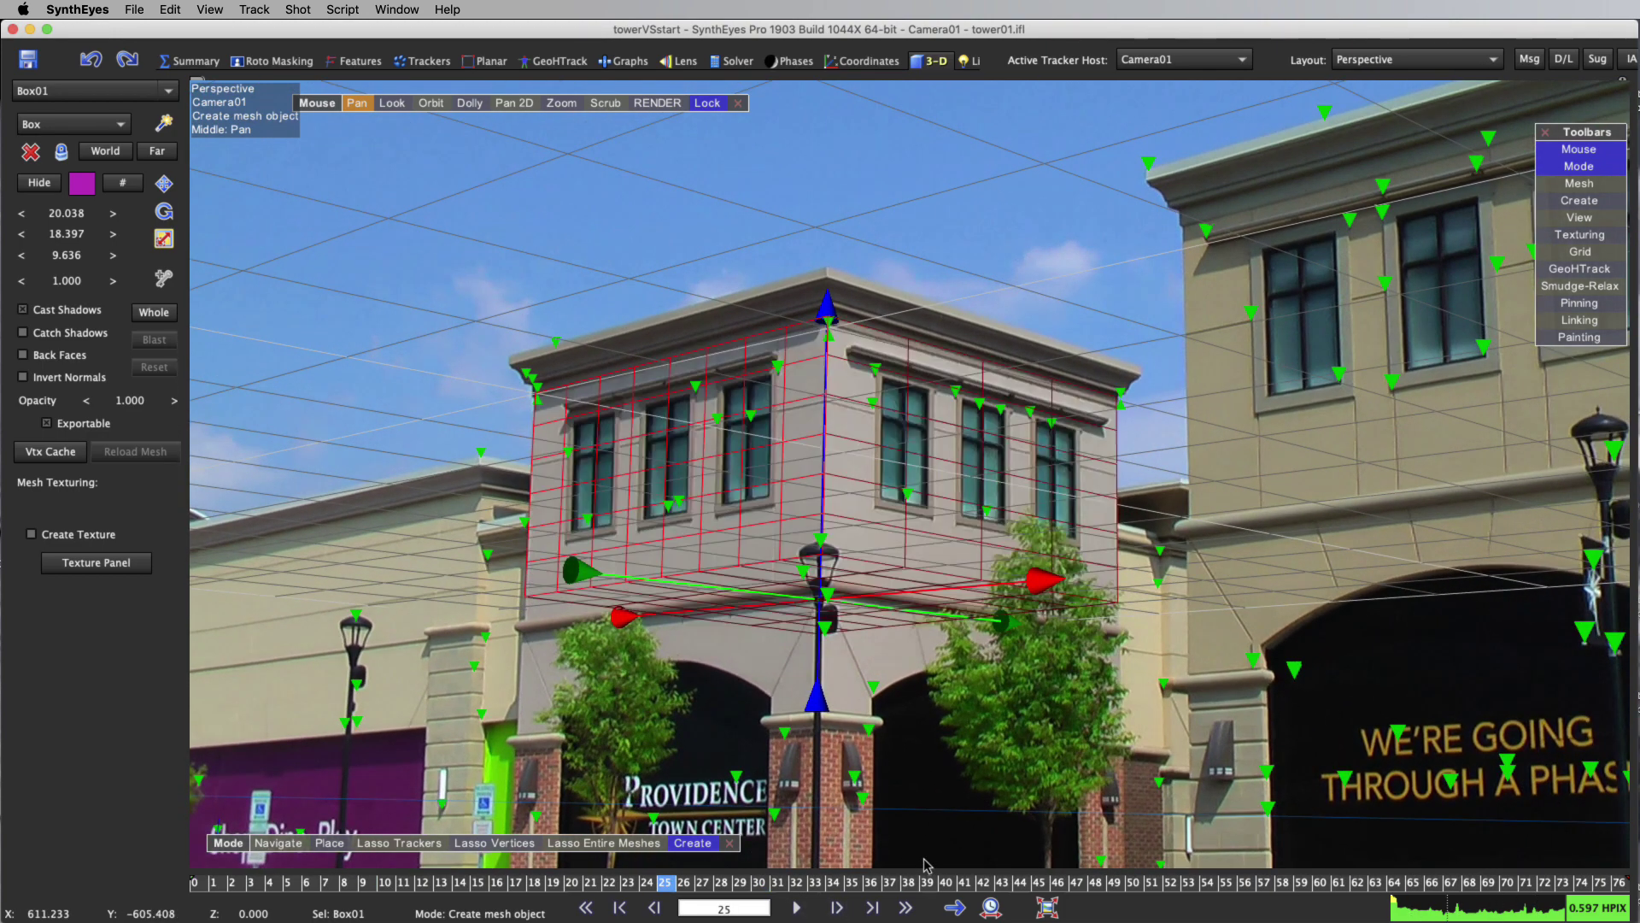
# Step: In ViewShift settings, output a PNG Sequence named towervs00 to the TowerVS folder
pyautogui.click(295, 10)
pyautogui.click(322, 110)
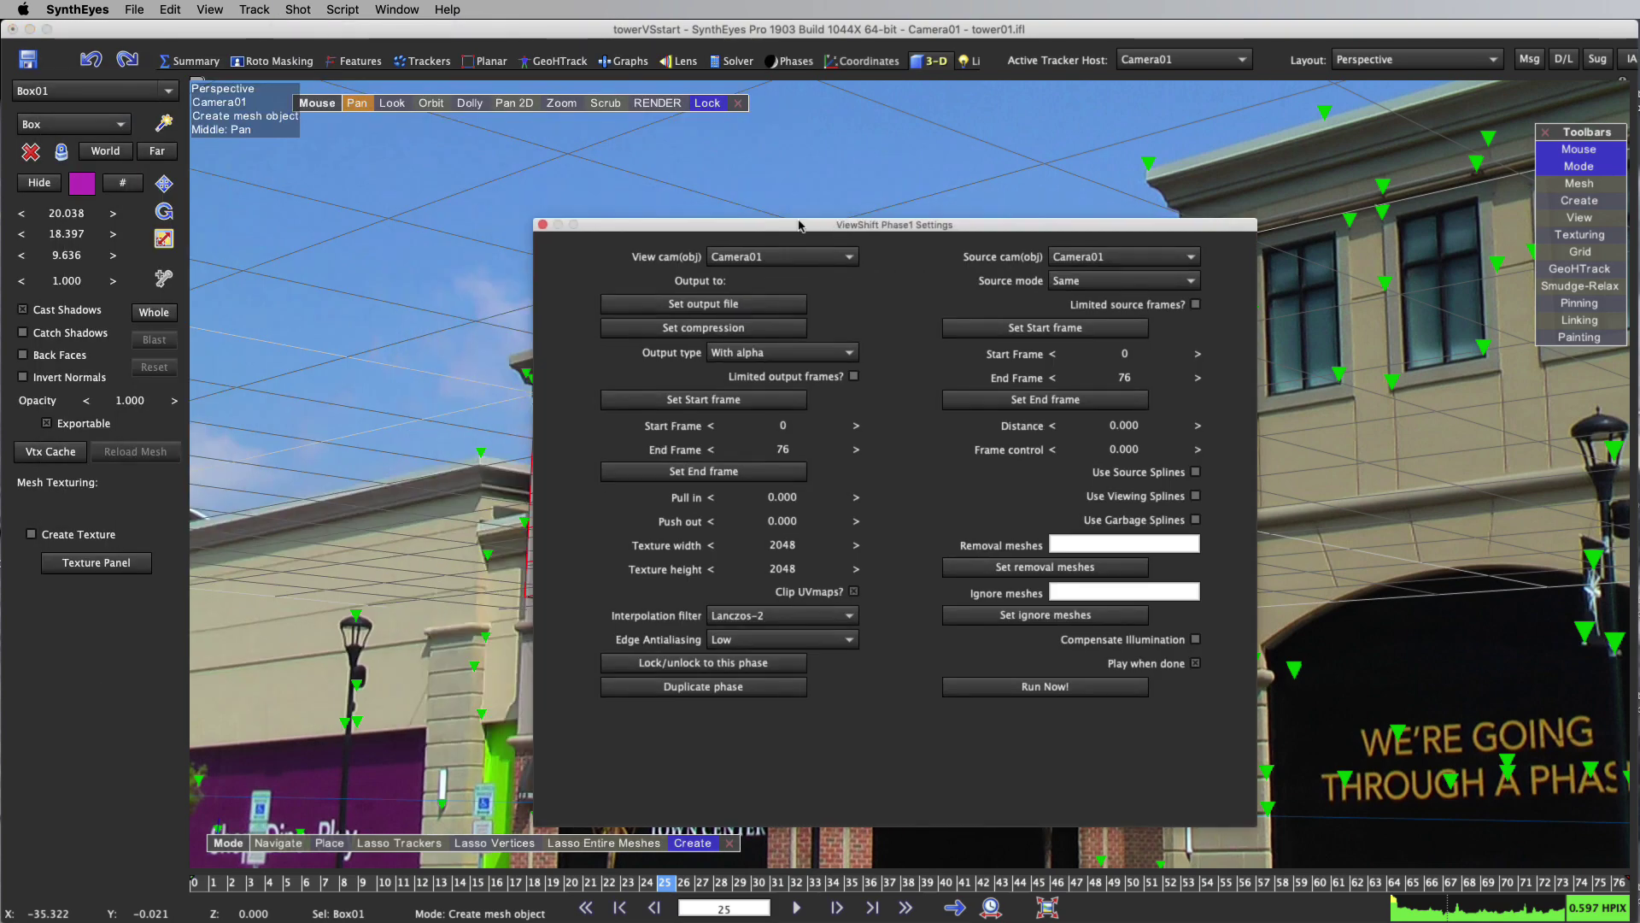
pyautogui.click(723, 280)
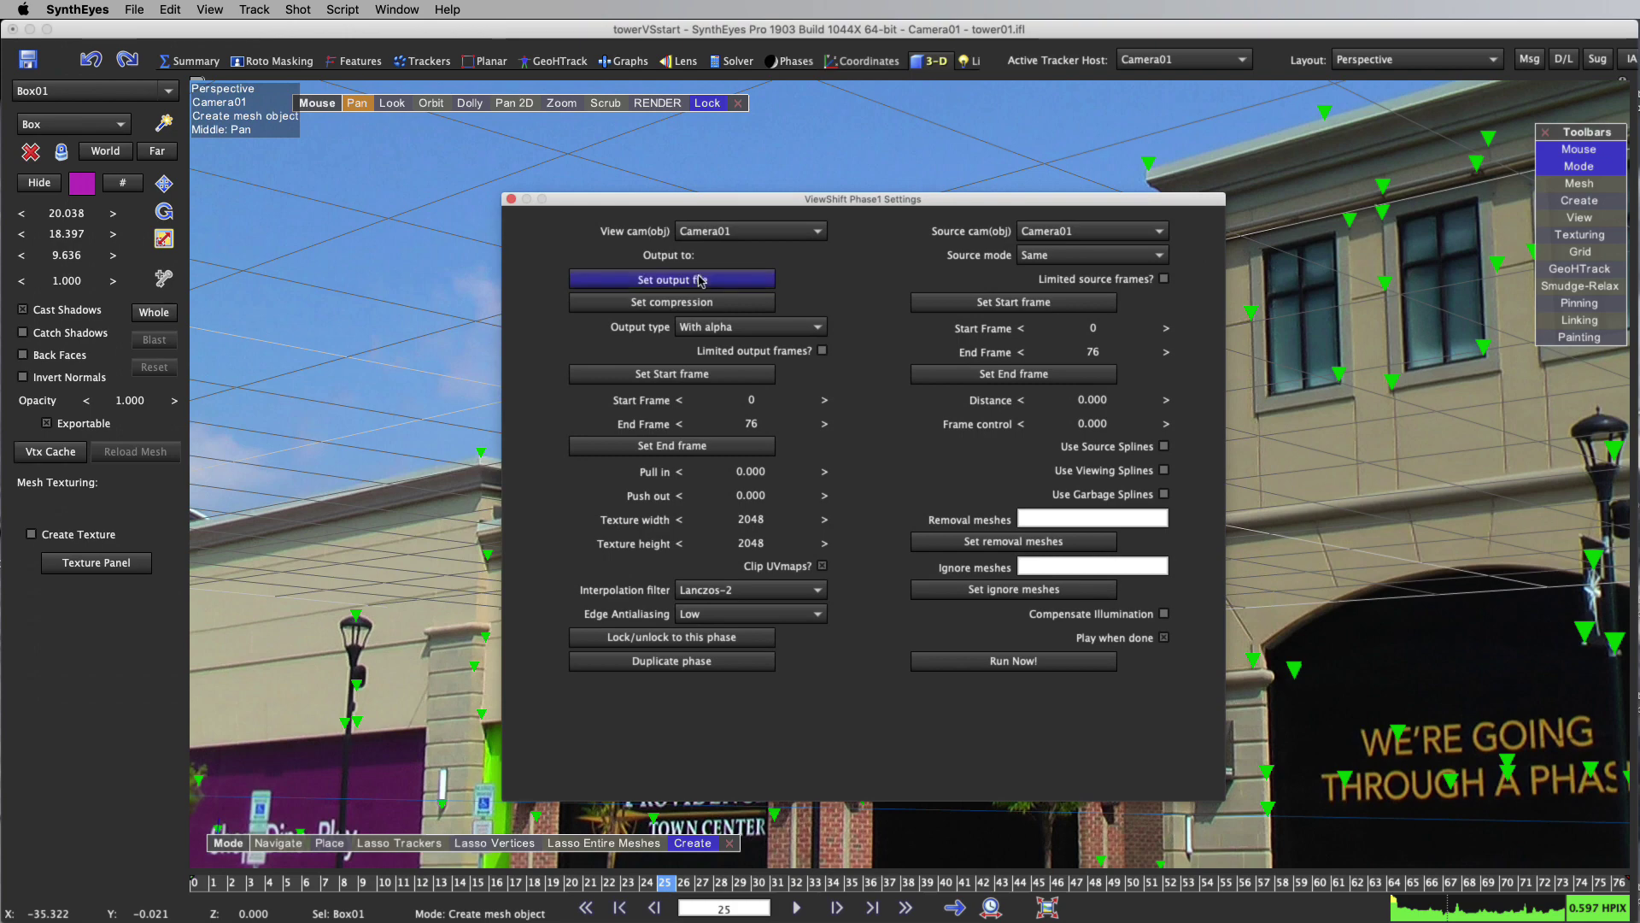
pyautogui.click(1307, 596)
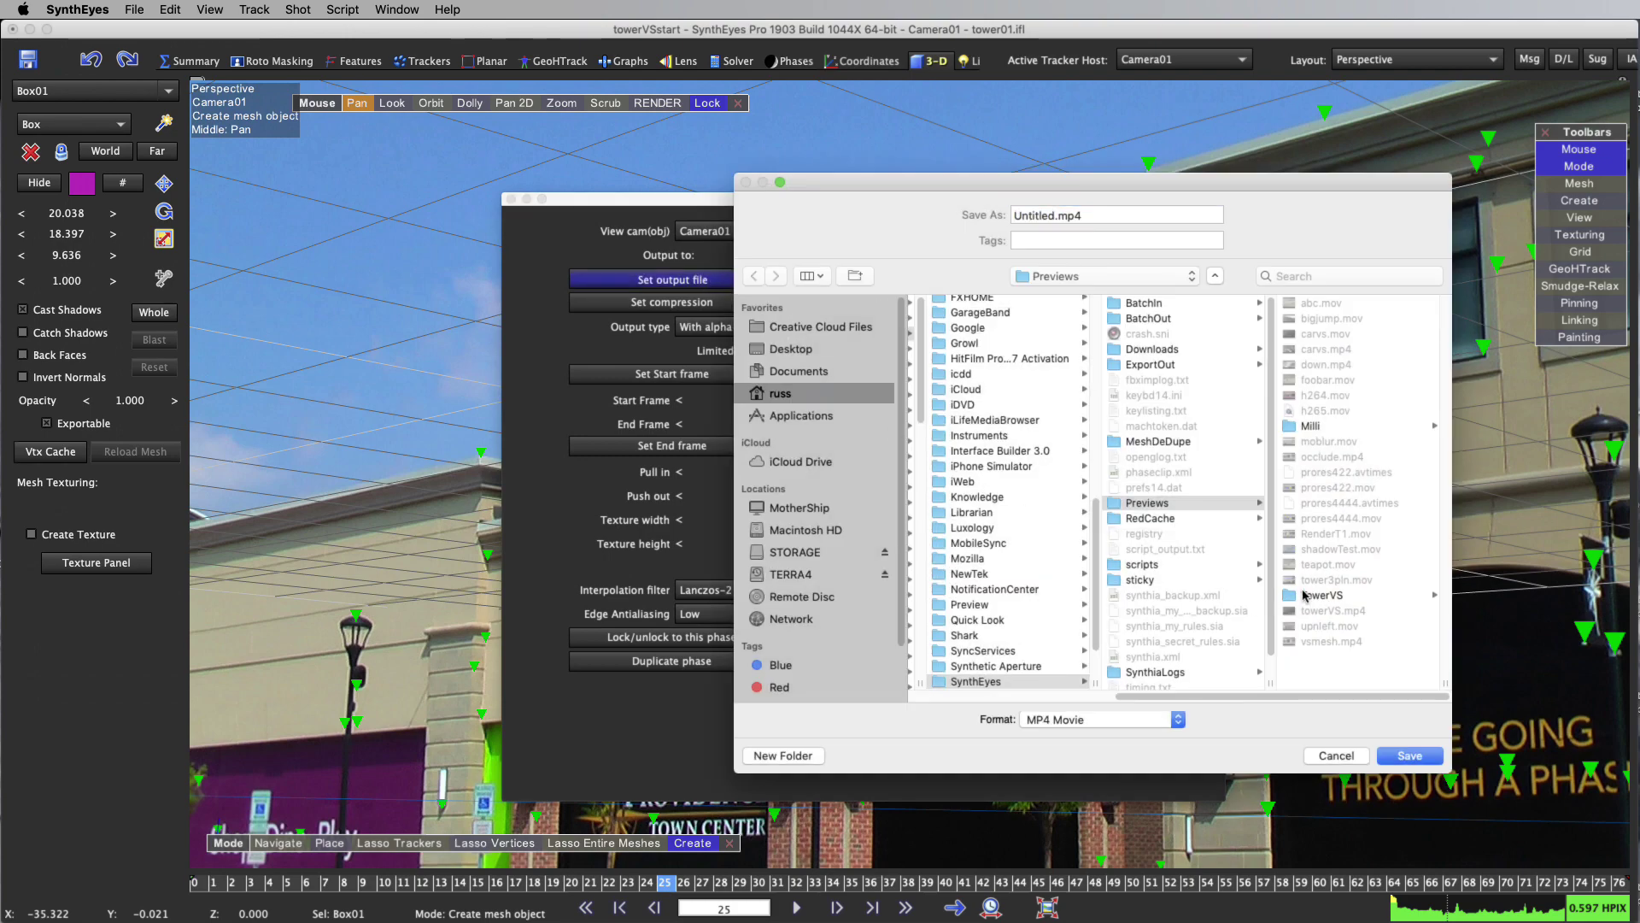
pyautogui.click(1091, 726)
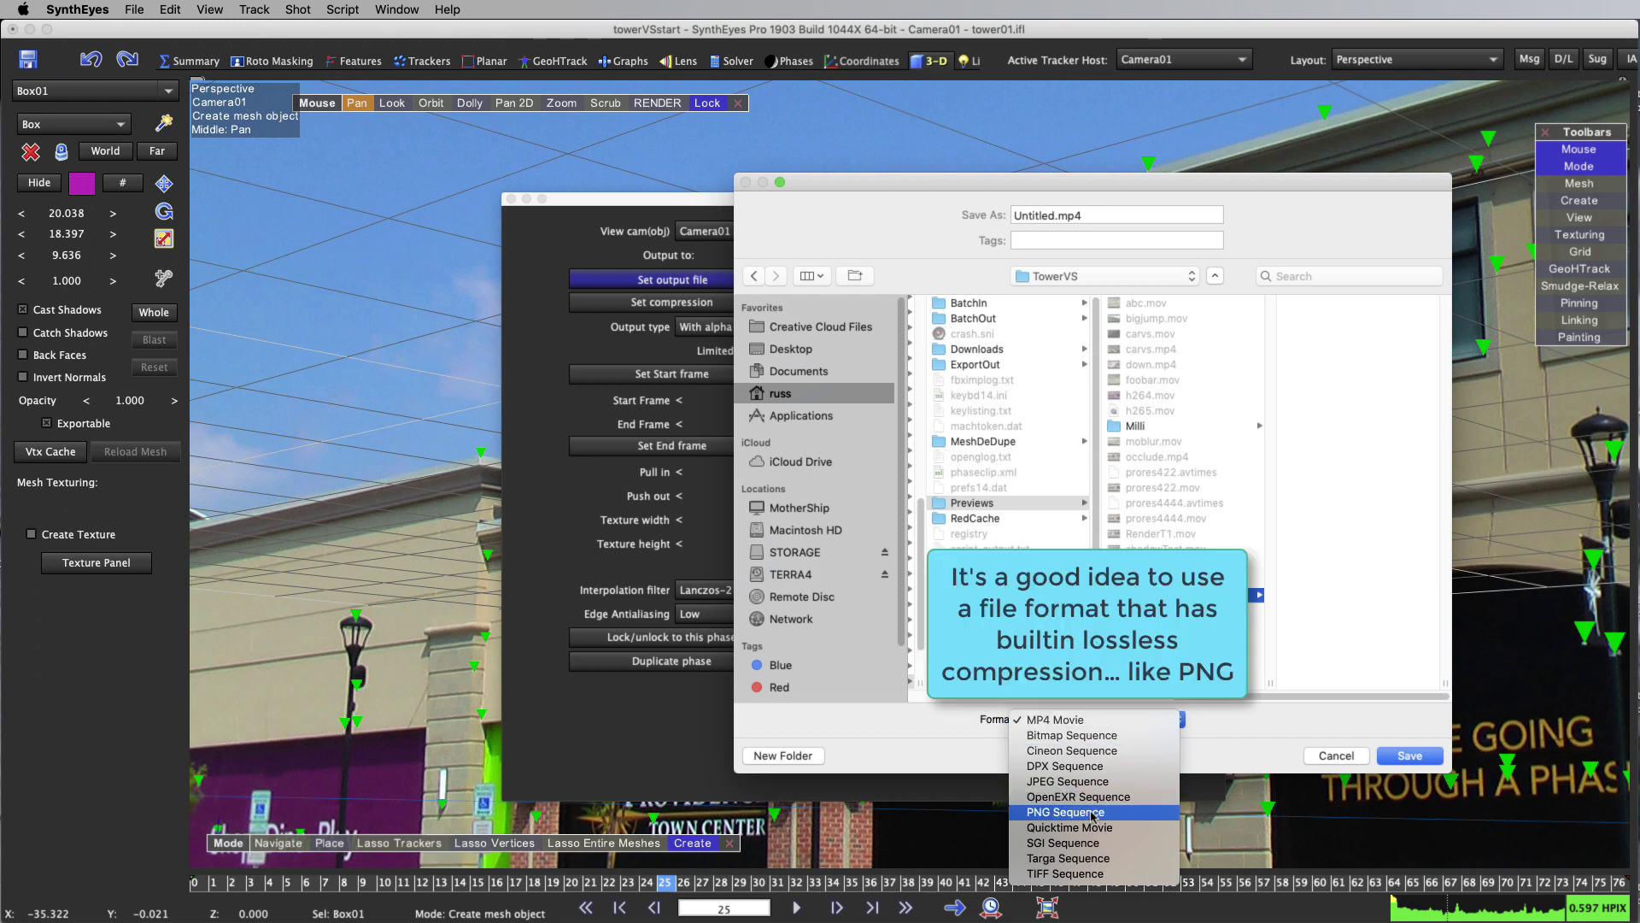
pyautogui.click(1092, 812)
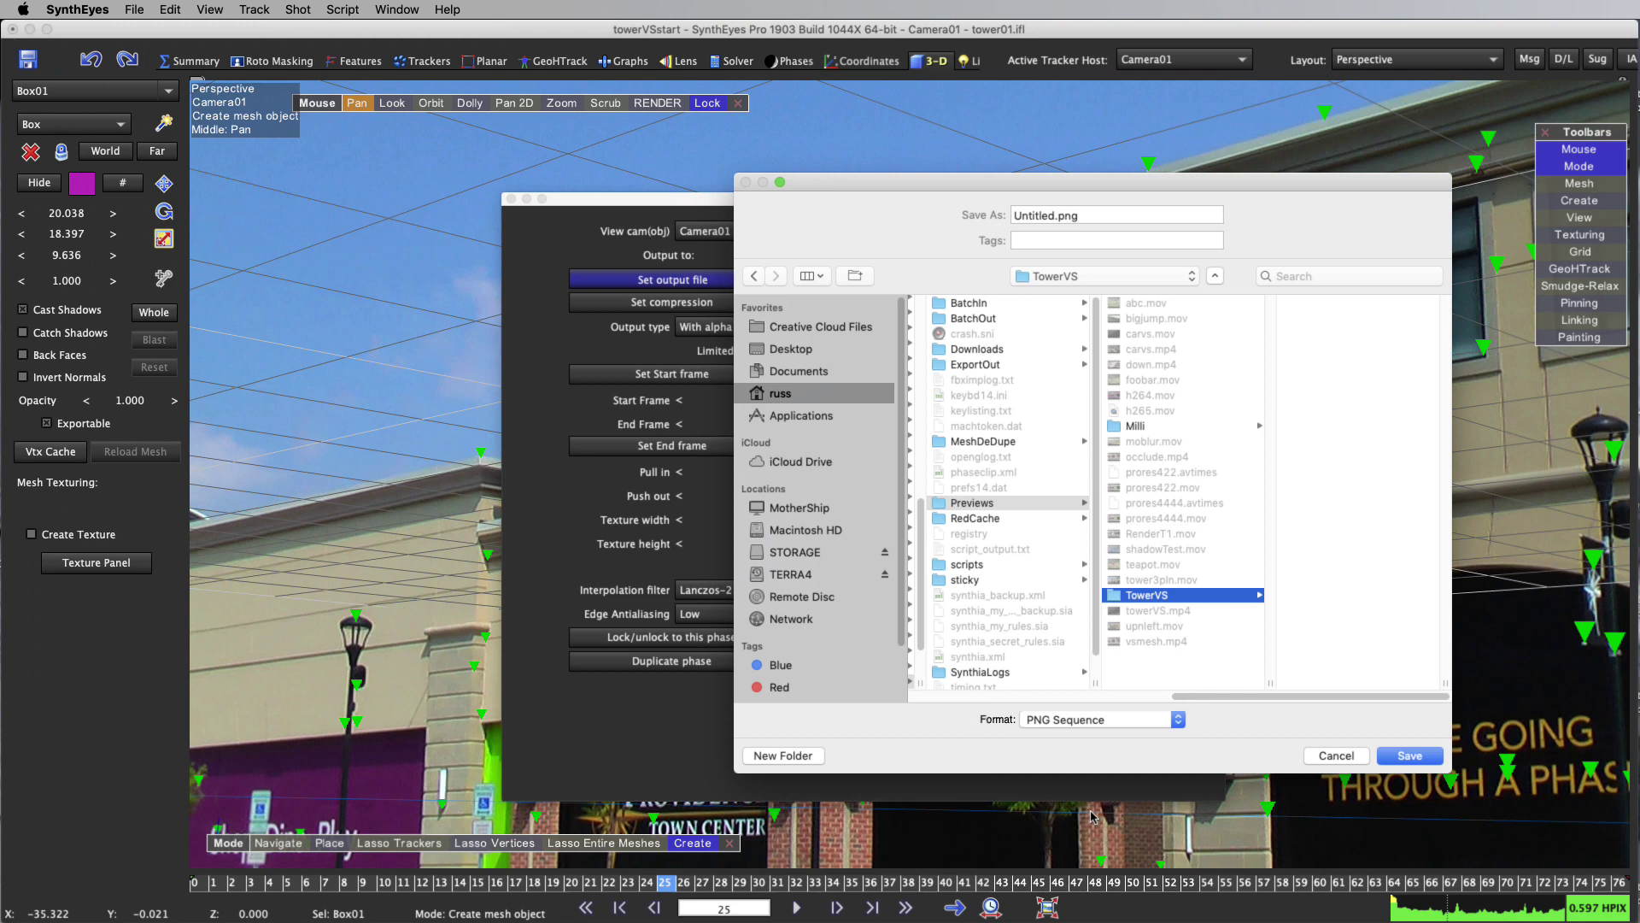
pyautogui.doubleClick(1042, 218)
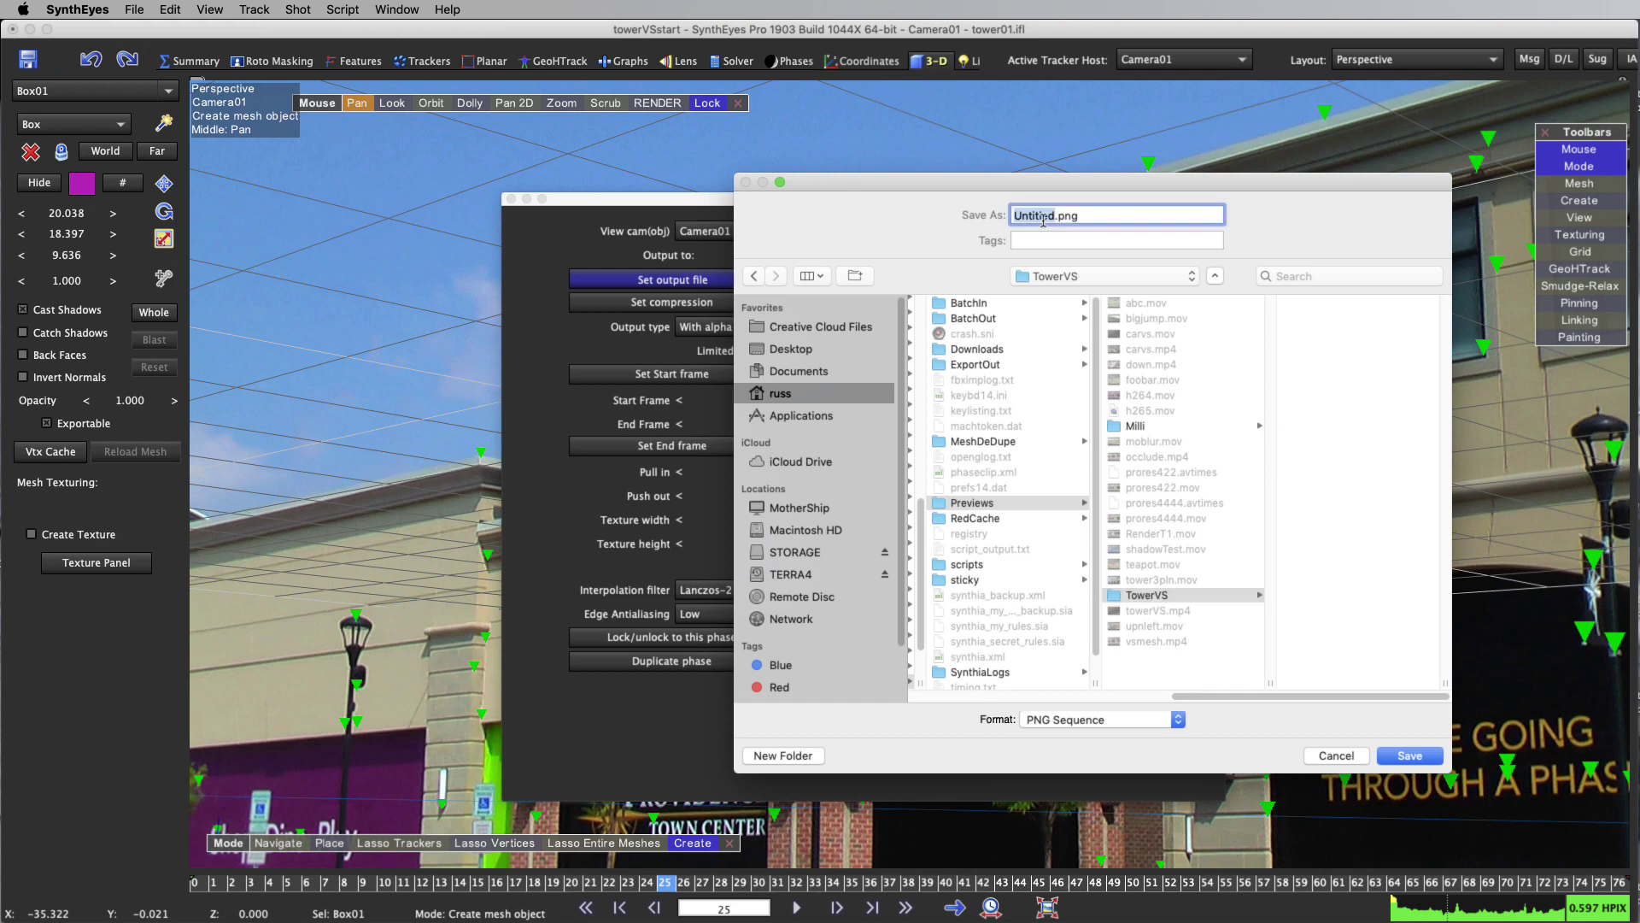
pyautogui.write('tow')
pyautogui.write('ervs00')
pyautogui.press('Return')
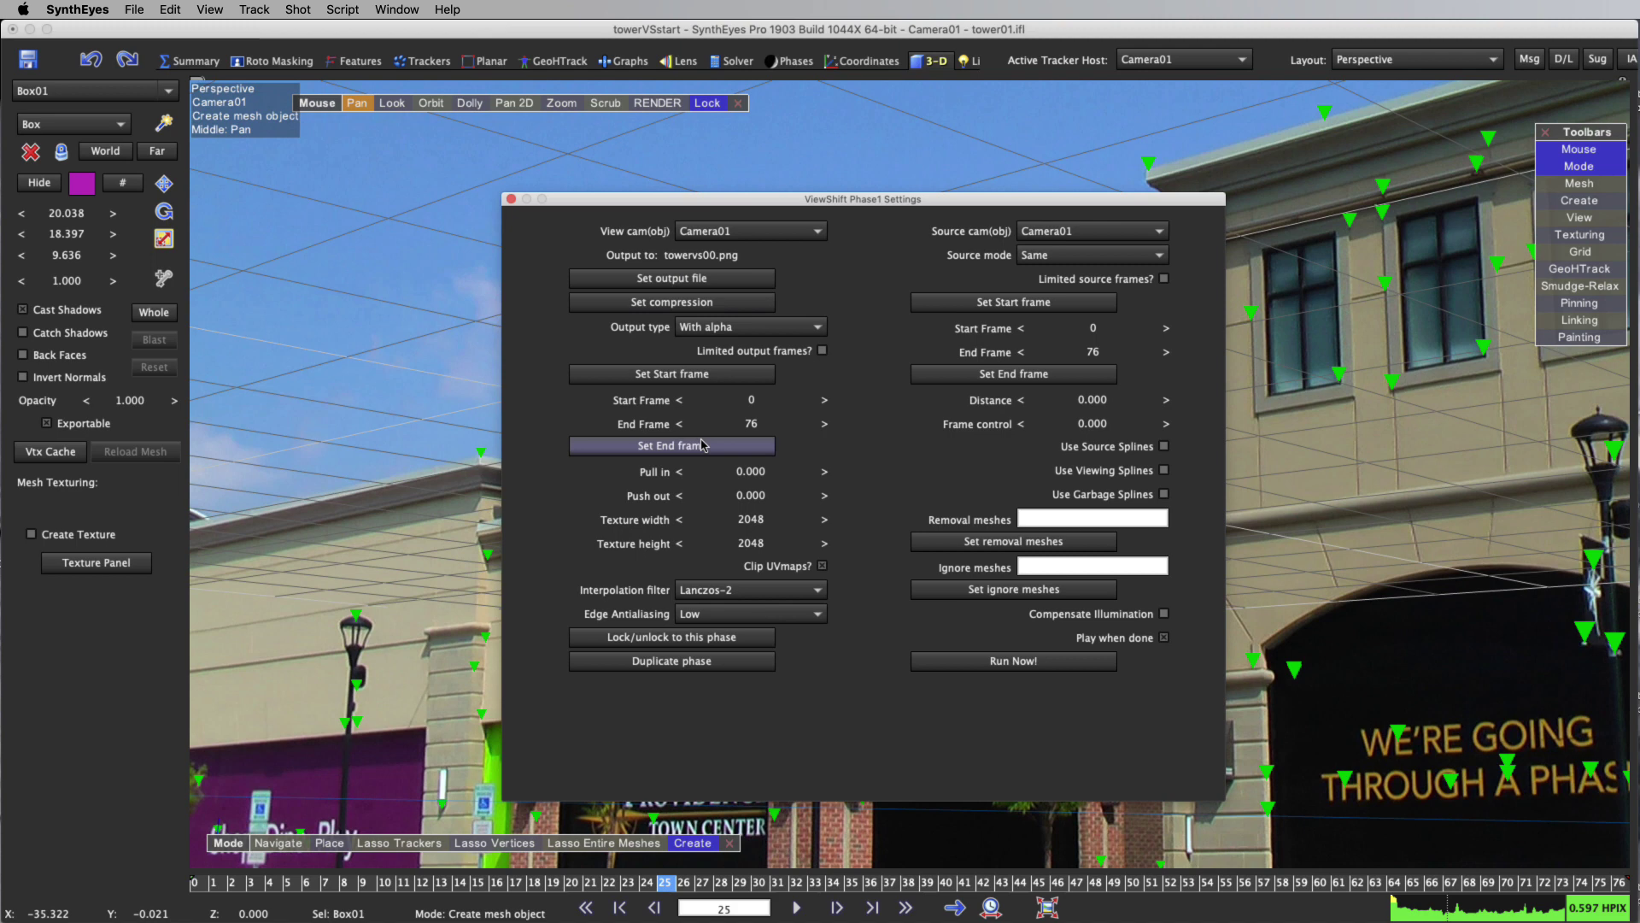
# Step: Change the ViewShift Phase1 Output type dropdown to Texture map
pyautogui.click(724, 330)
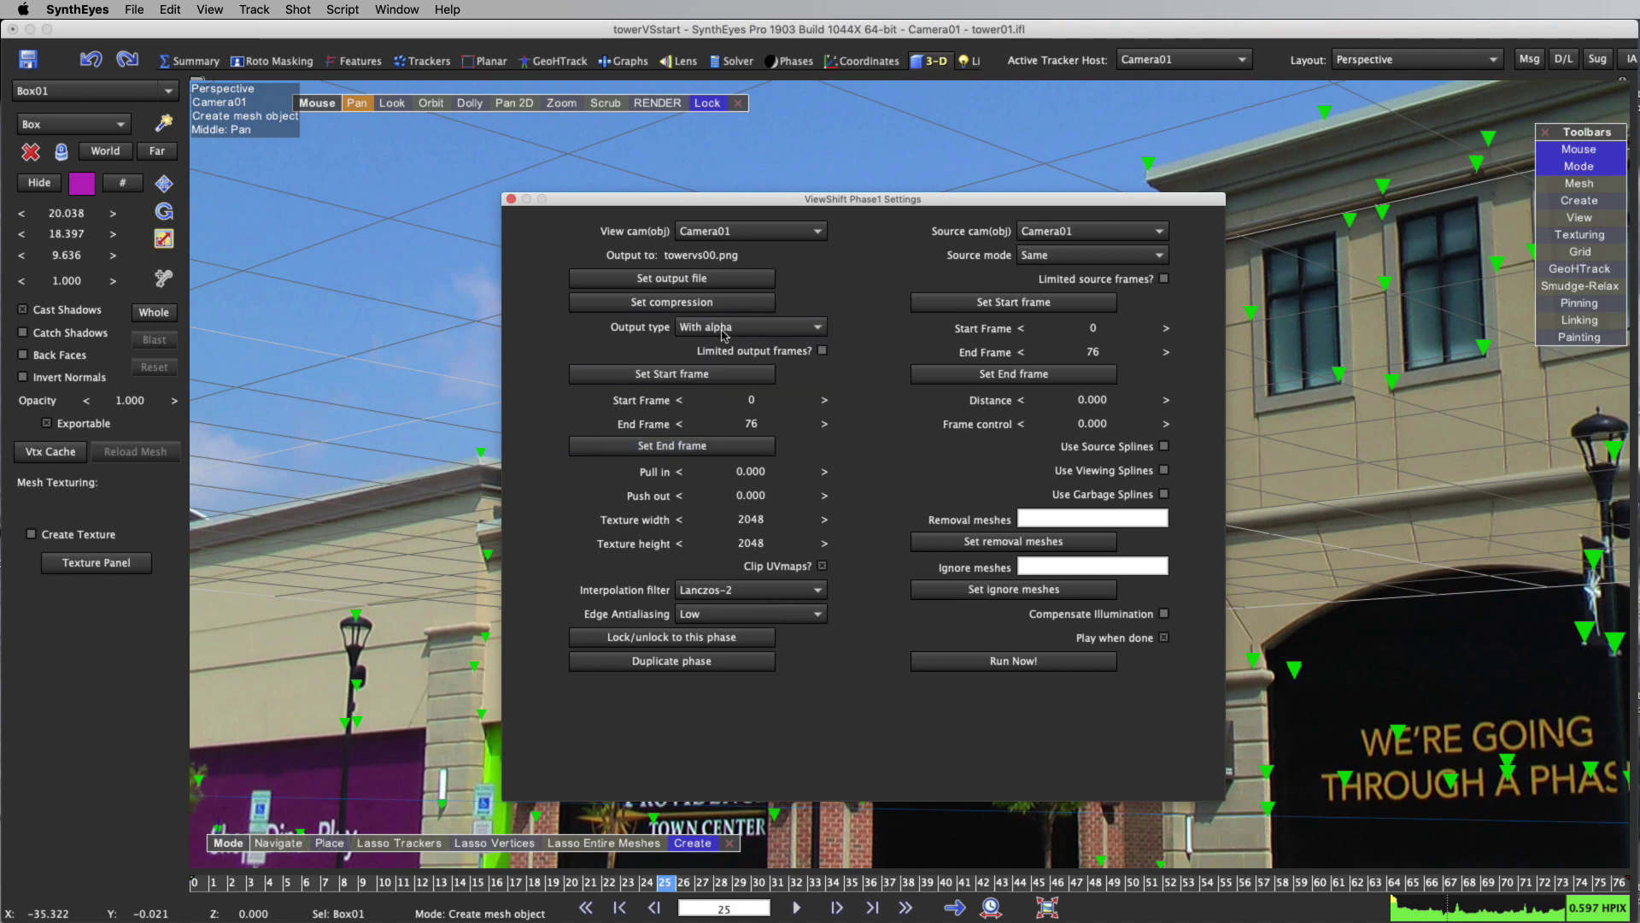
pyautogui.click(722, 331)
pyautogui.click(727, 383)
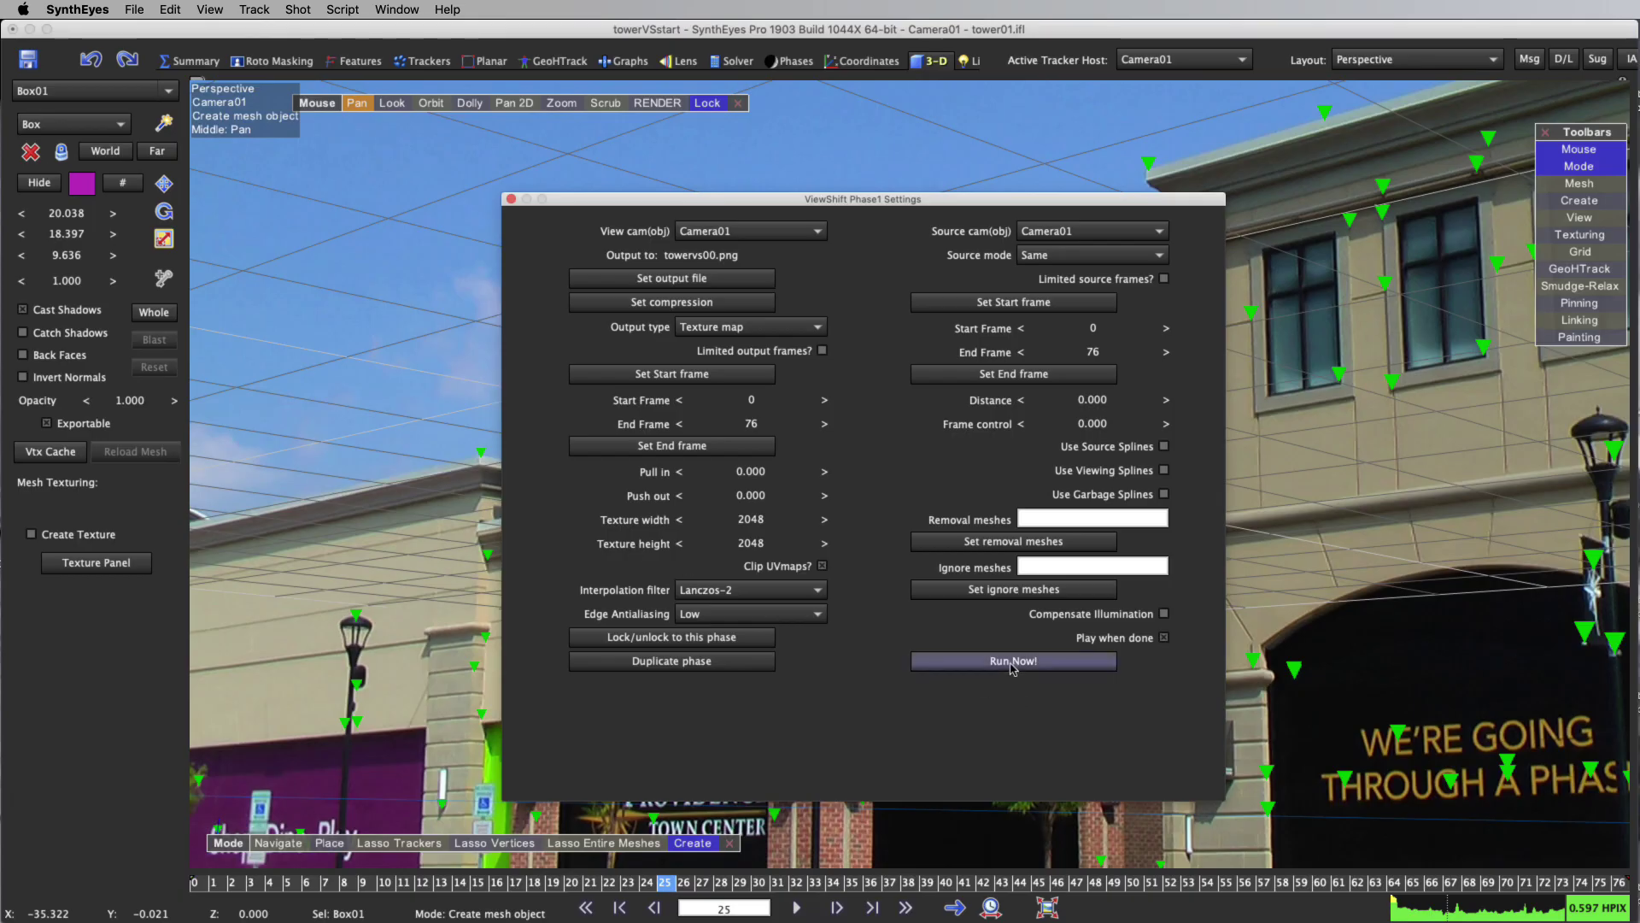
# Step: Run ViewShift now, then check the numbered towervs PNG files in the Finder TowerVS window
pyautogui.click(1012, 662)
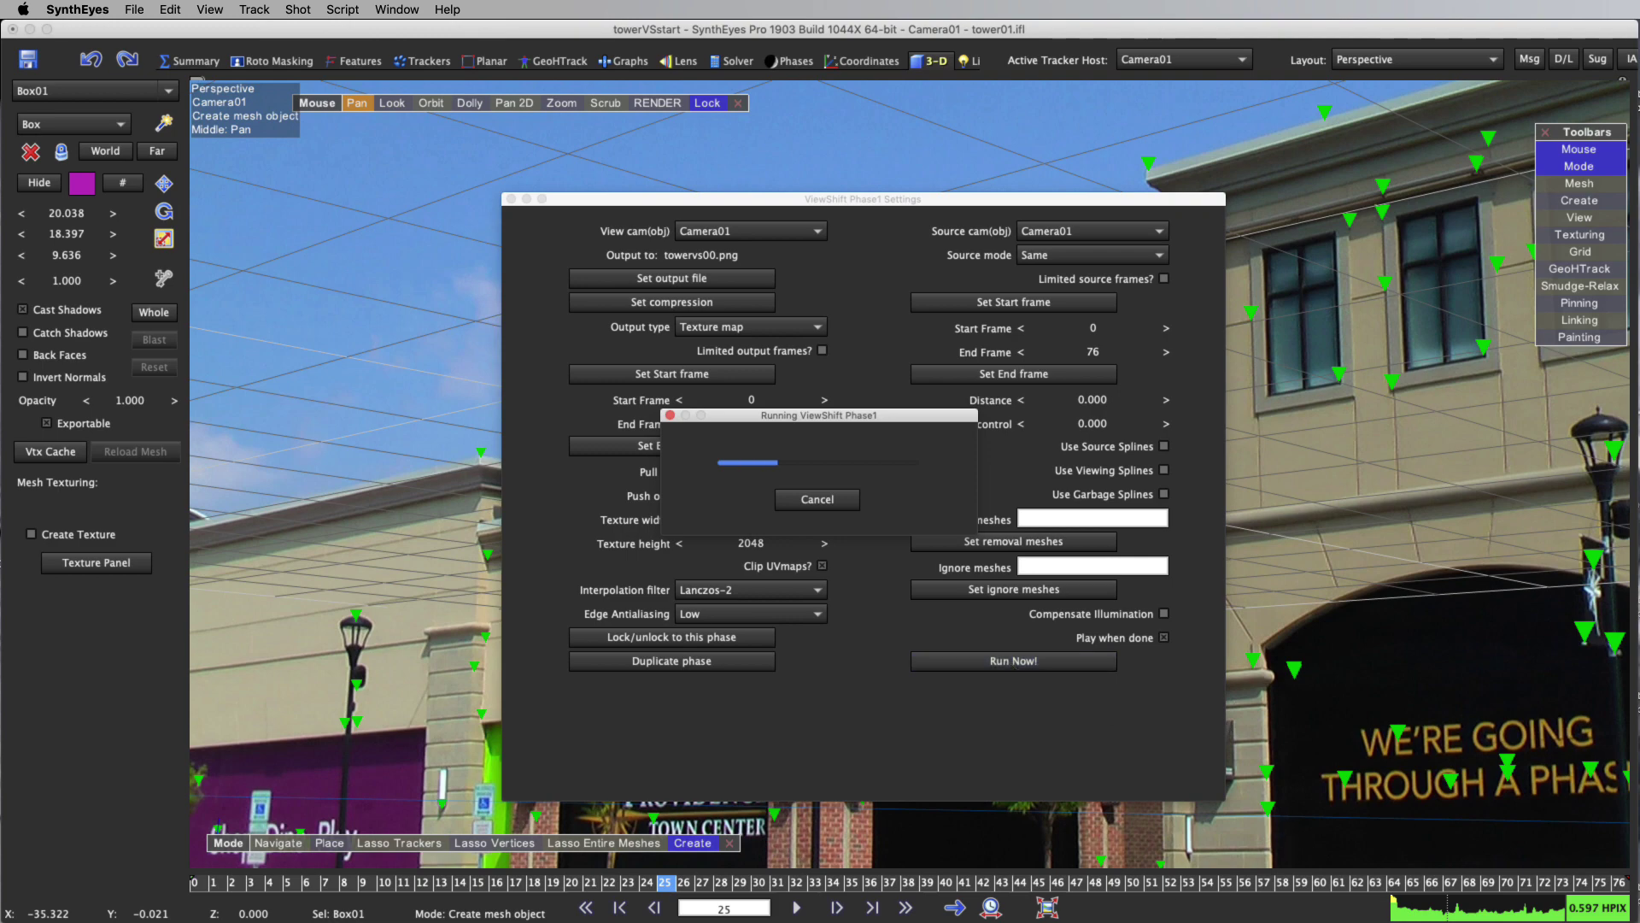
pyautogui.click(1282, 898)
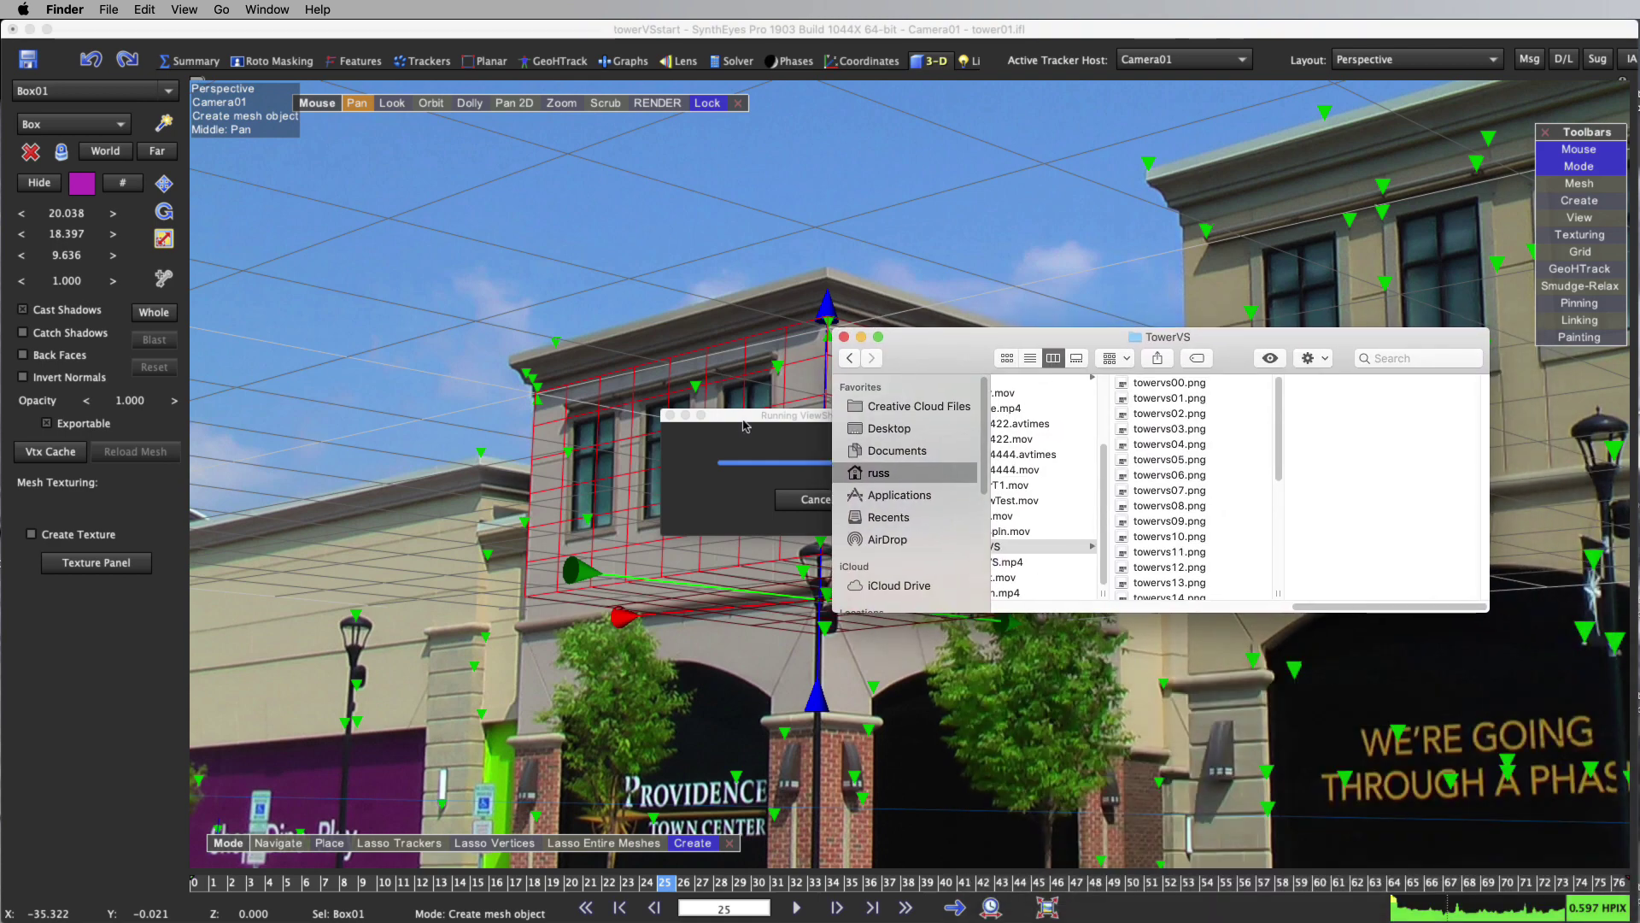
pyautogui.scroll(-5, 1278, 408)
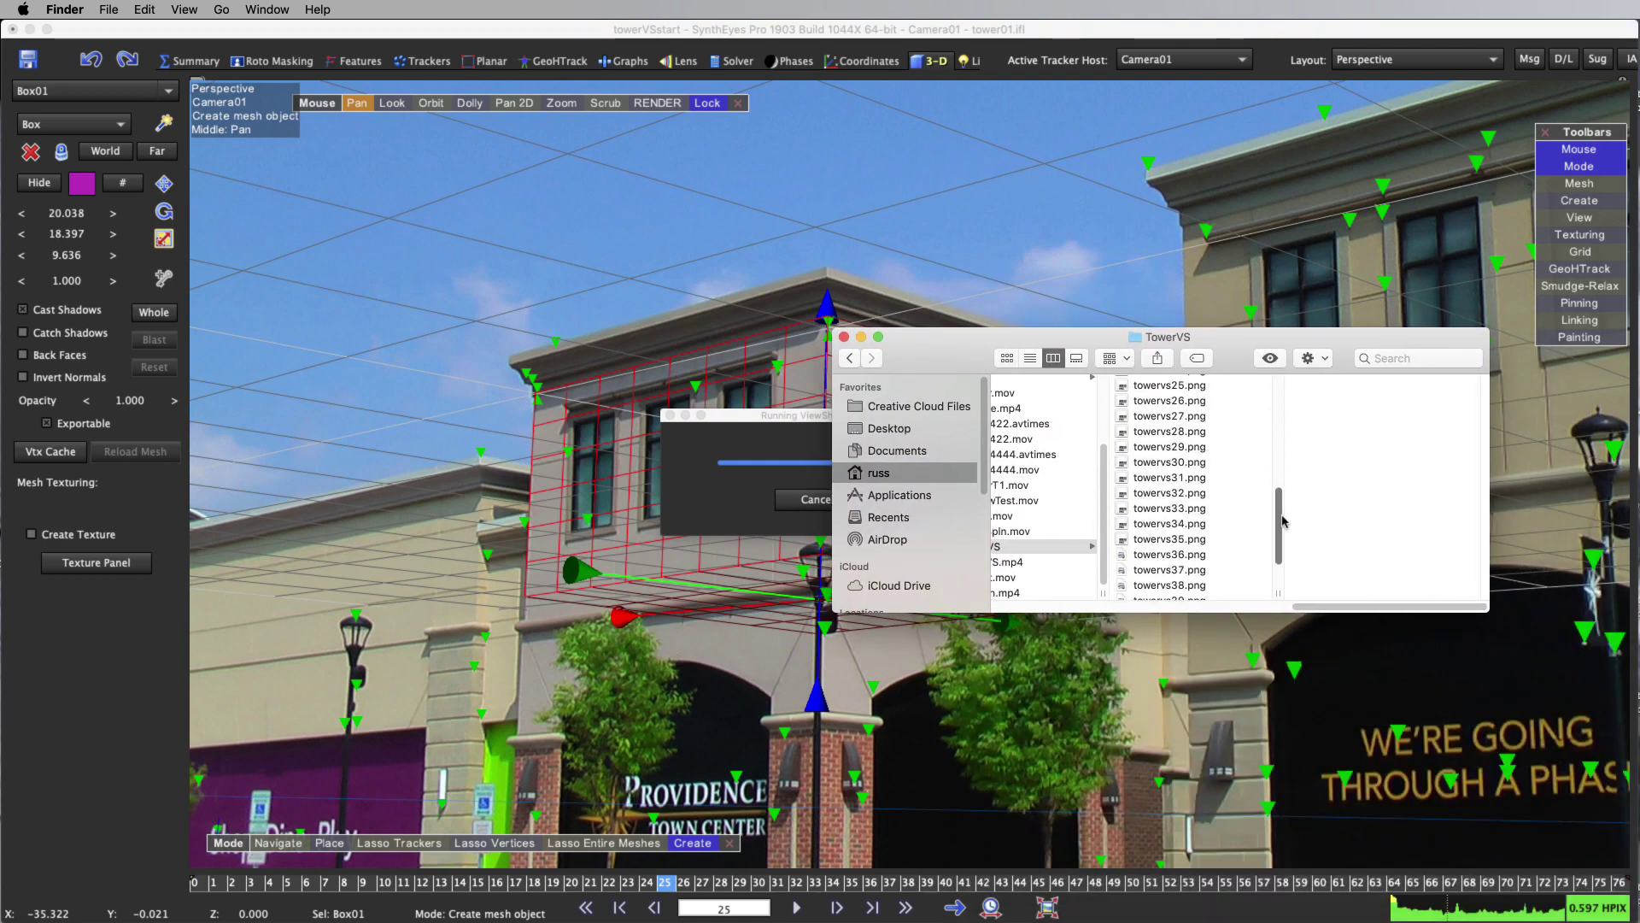
pyautogui.scroll(5, 1275, 407)
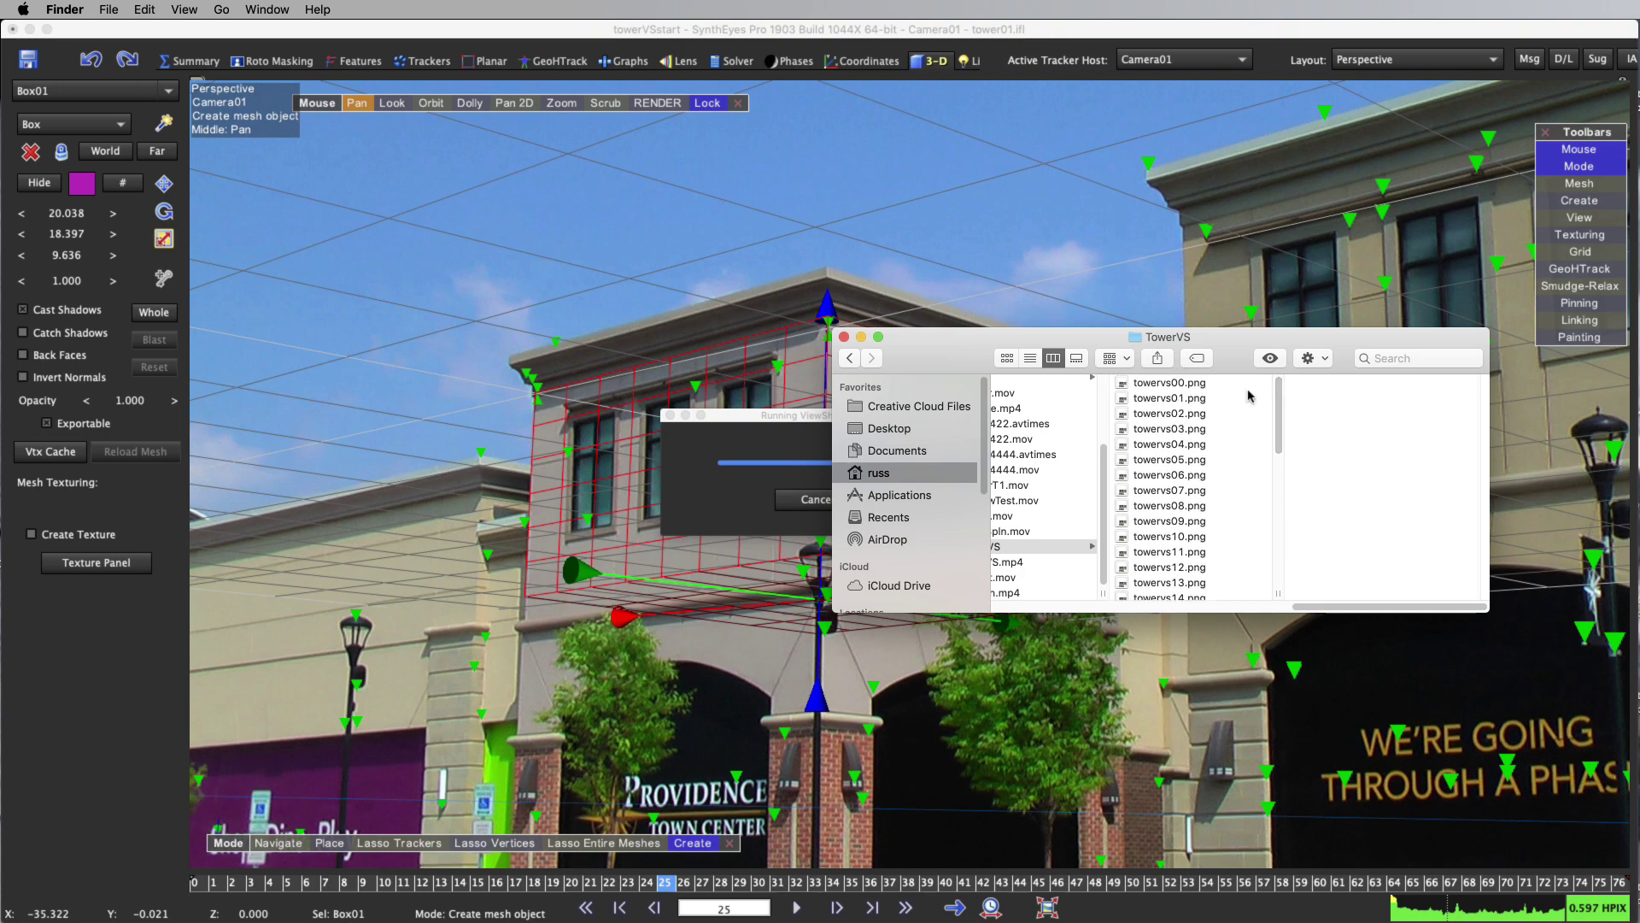
pyautogui.click(748, 418)
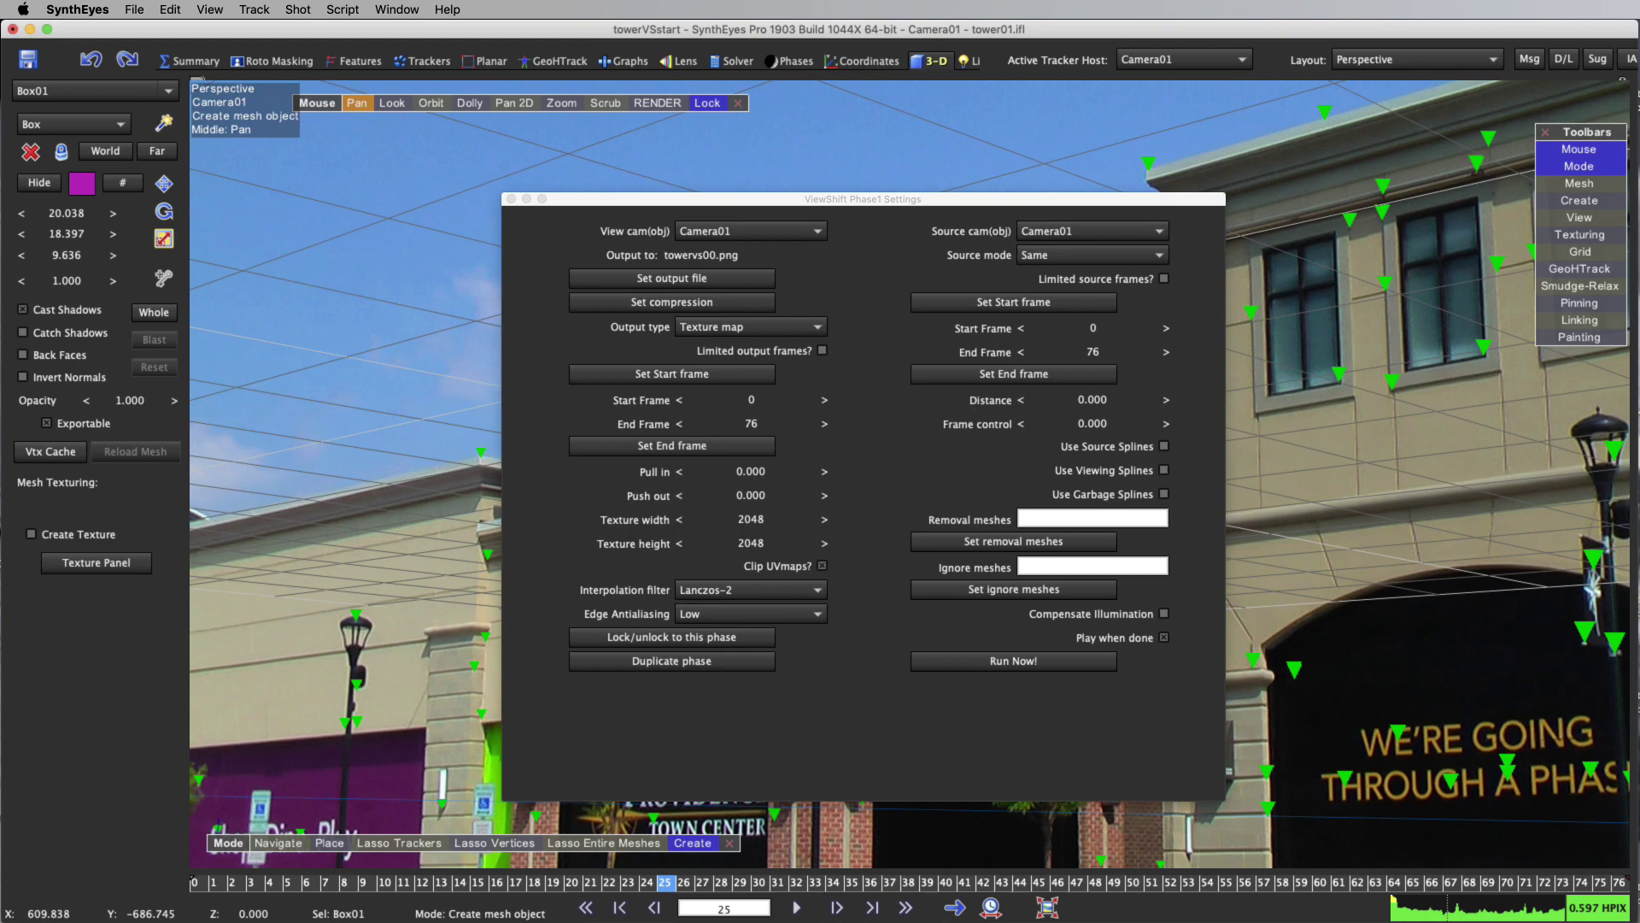
pyautogui.press('super+Tab')
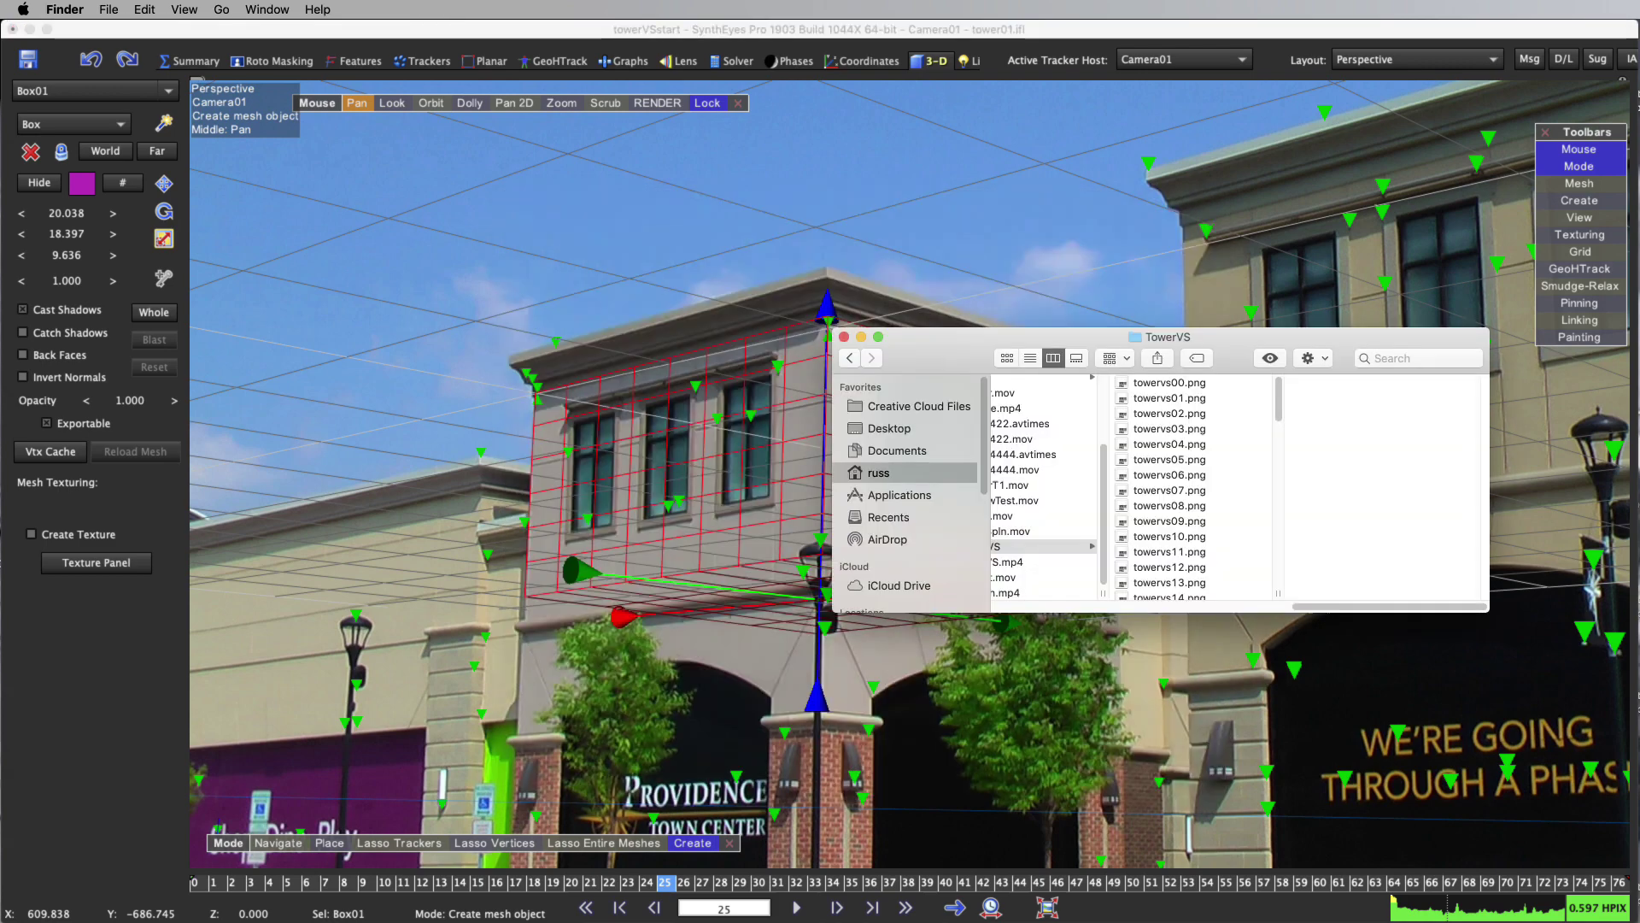
# Step: Open towervs00.png in Preview, resize and move its window to inspect the facade, then close it
pyautogui.doubleClick(1164, 384)
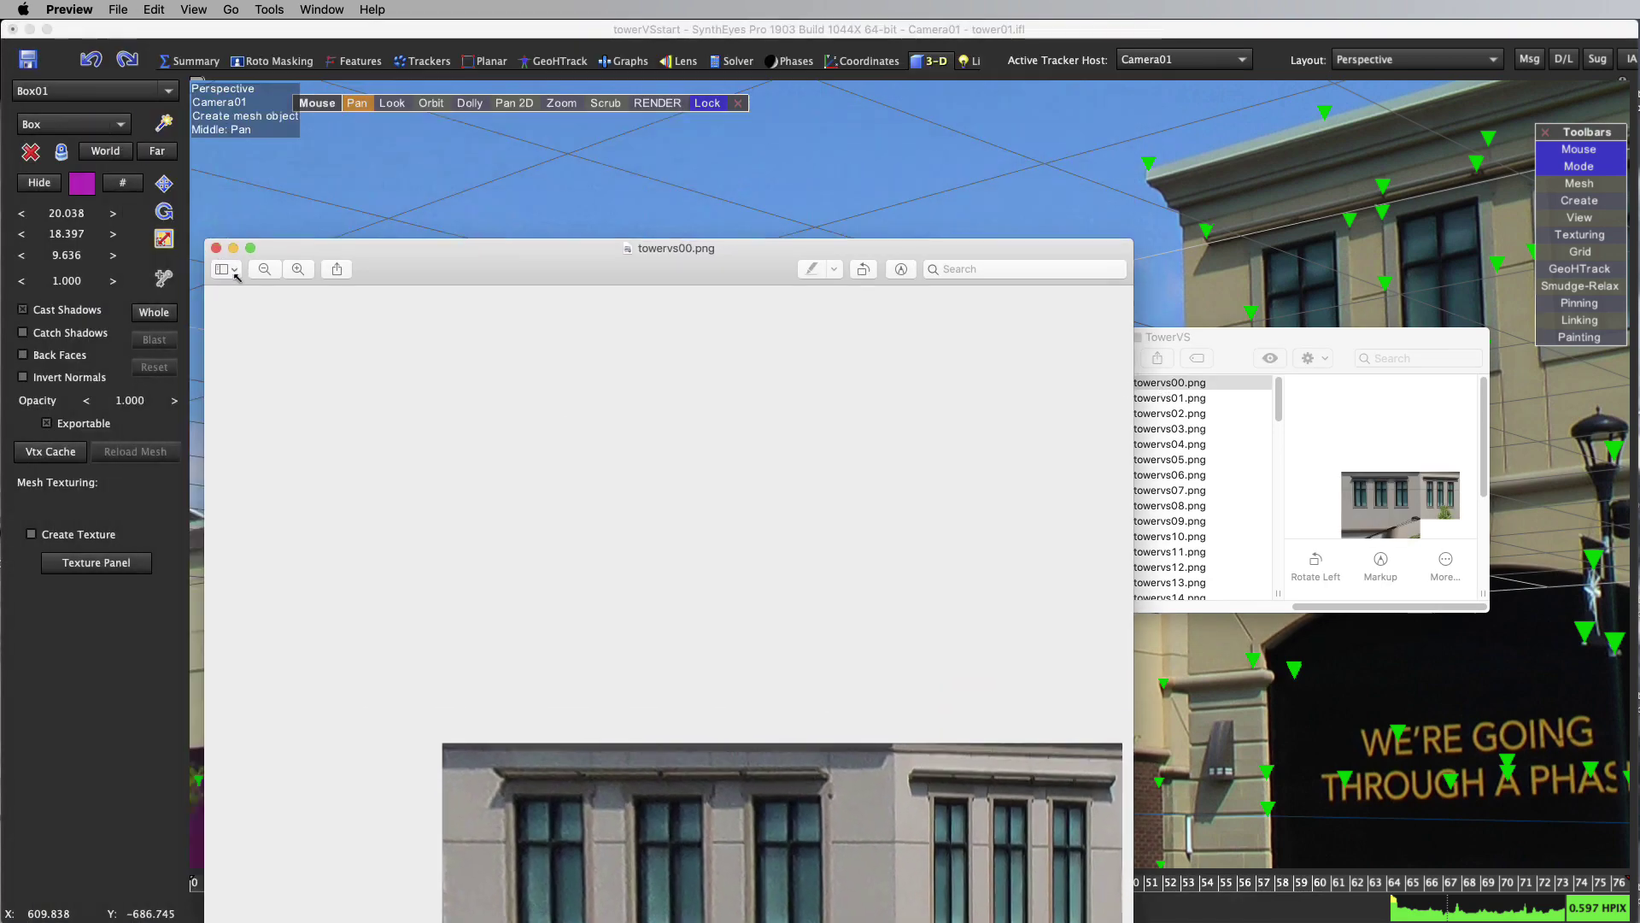
pyautogui.moveTo(5, 27); pyautogui.dragTo(531, 659)
pyautogui.moveTo(695, 672); pyautogui.dragTo(637, 374)
pyautogui.moveTo(640, 314); pyautogui.dragTo(599, 187)
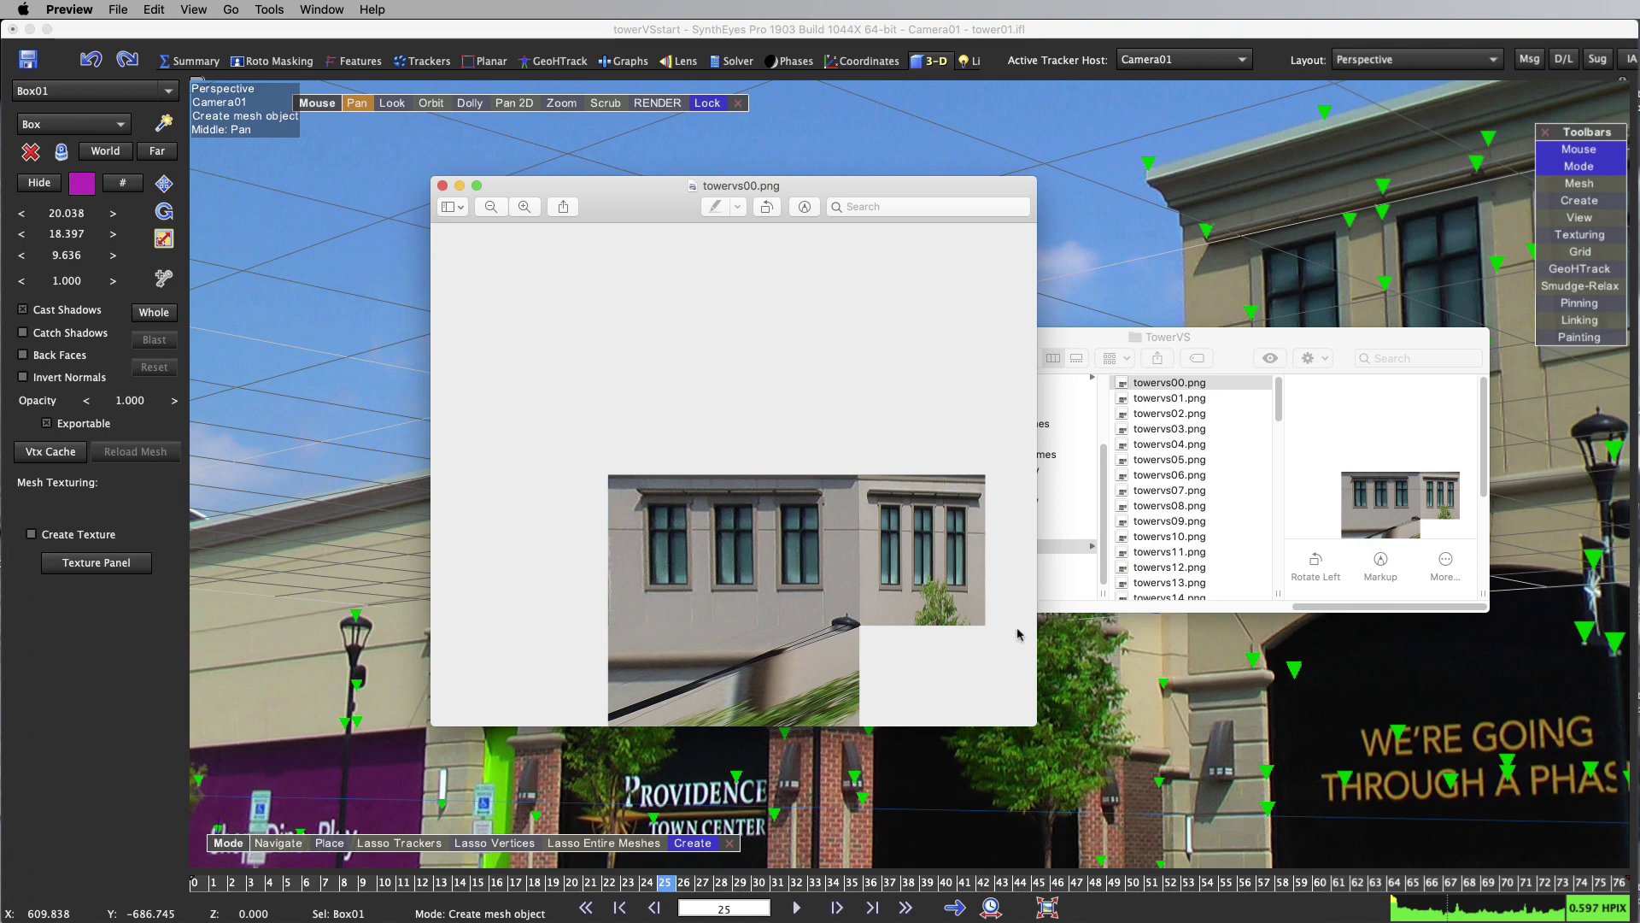
pyautogui.click(443, 187)
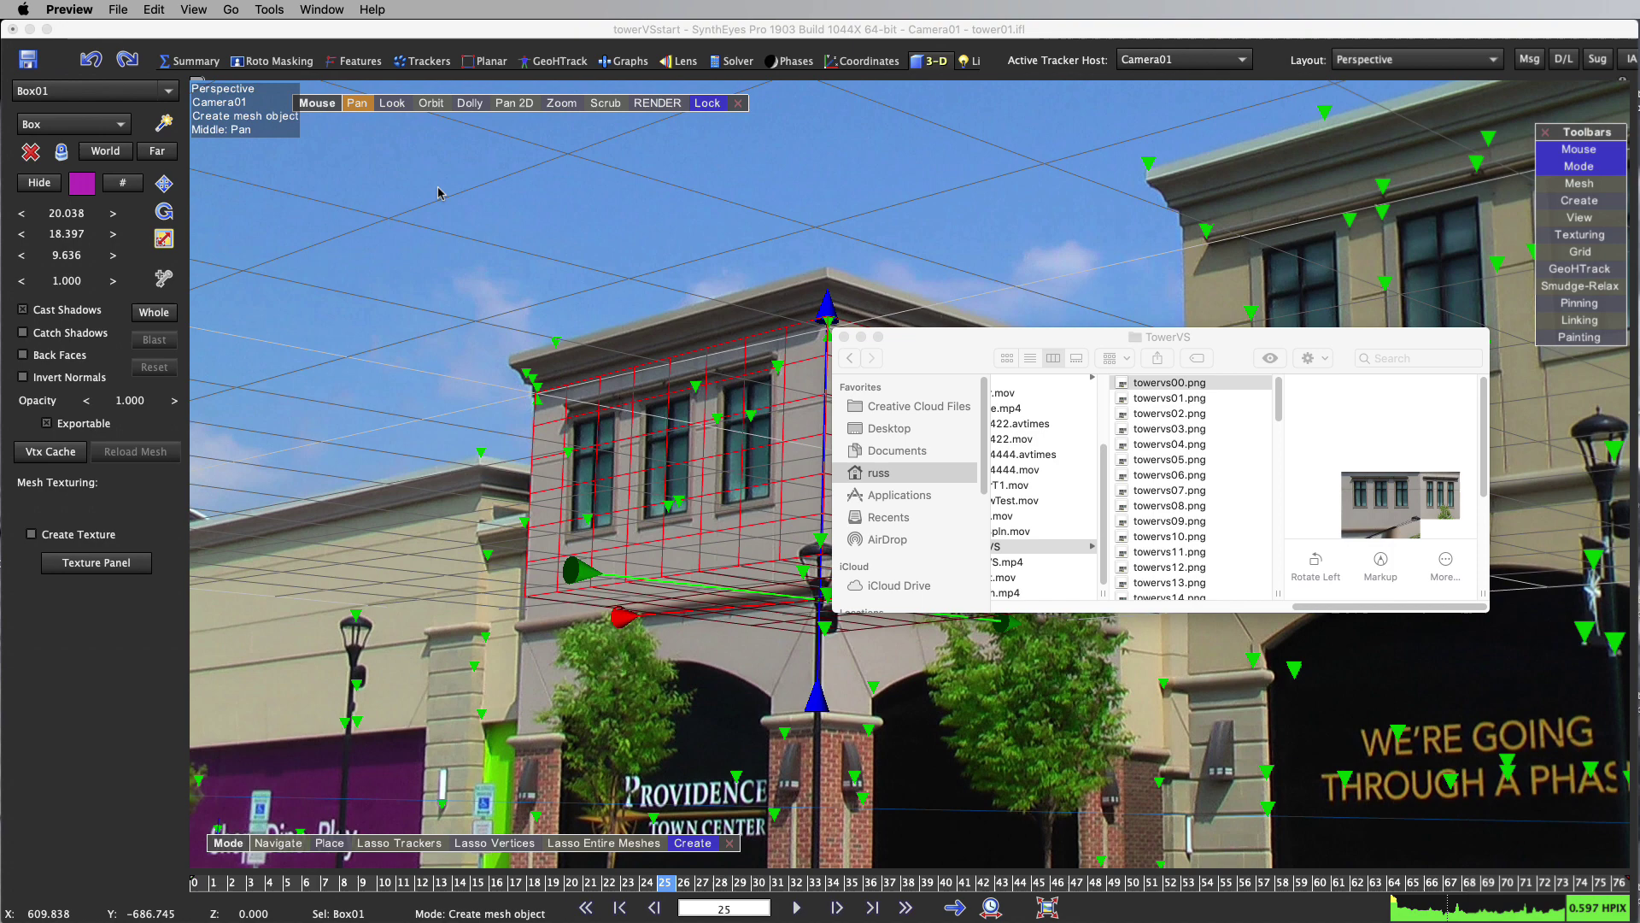
# Step: Bring SynthEyes forward and close the ViewShift Phase1 Settings and the Texture Control Panel
pyautogui.click(419, 34)
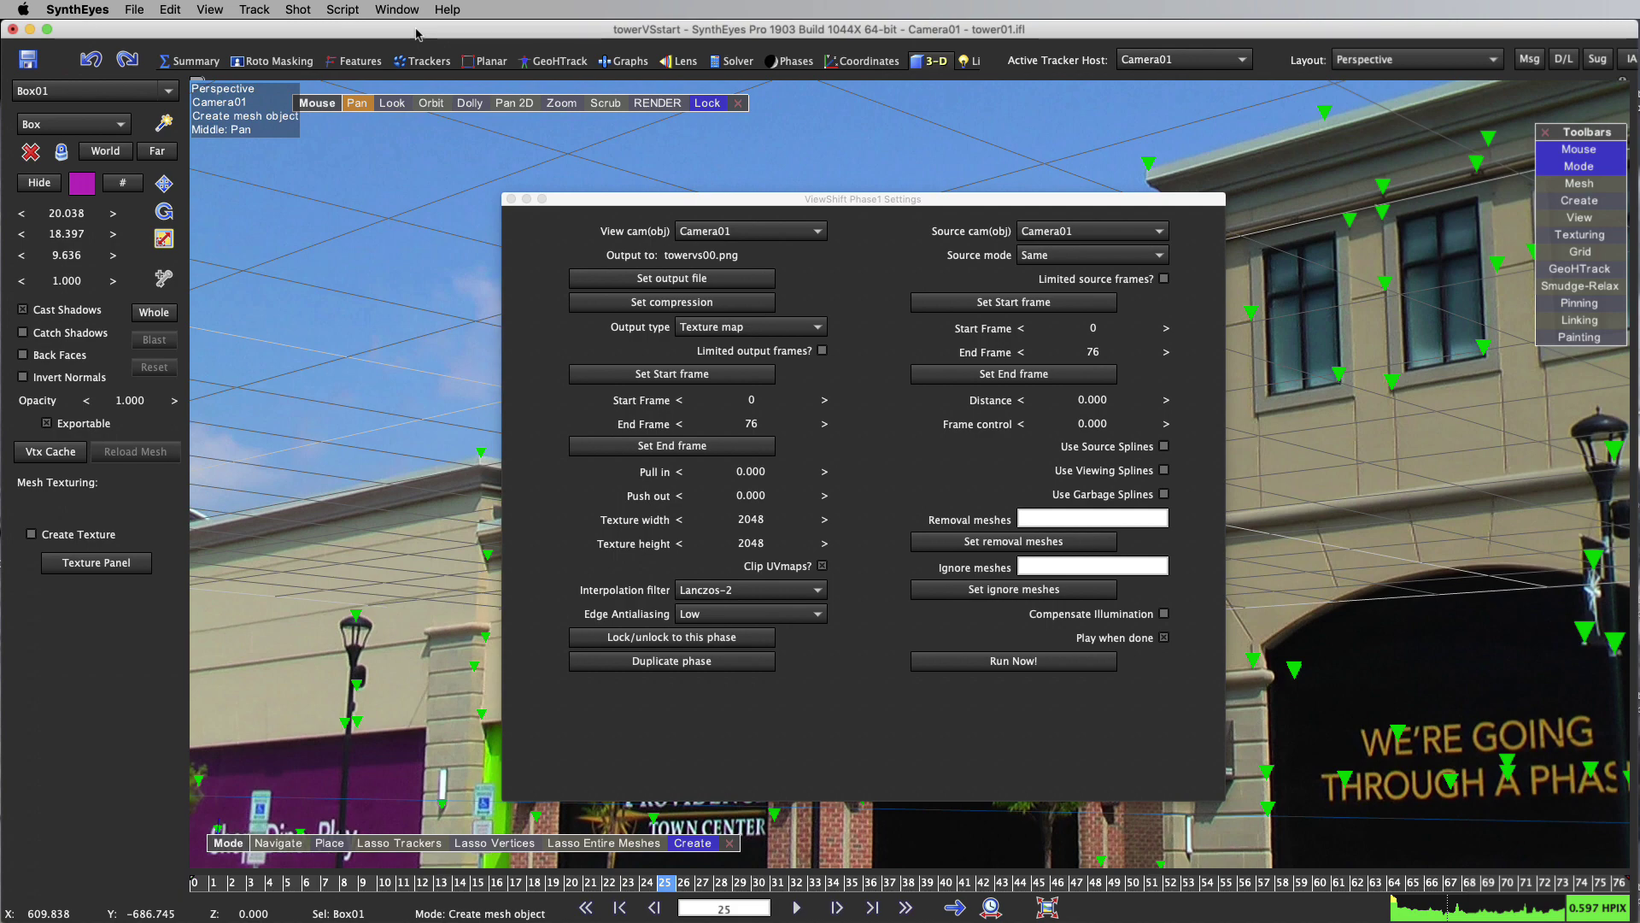
pyautogui.click(510, 200)
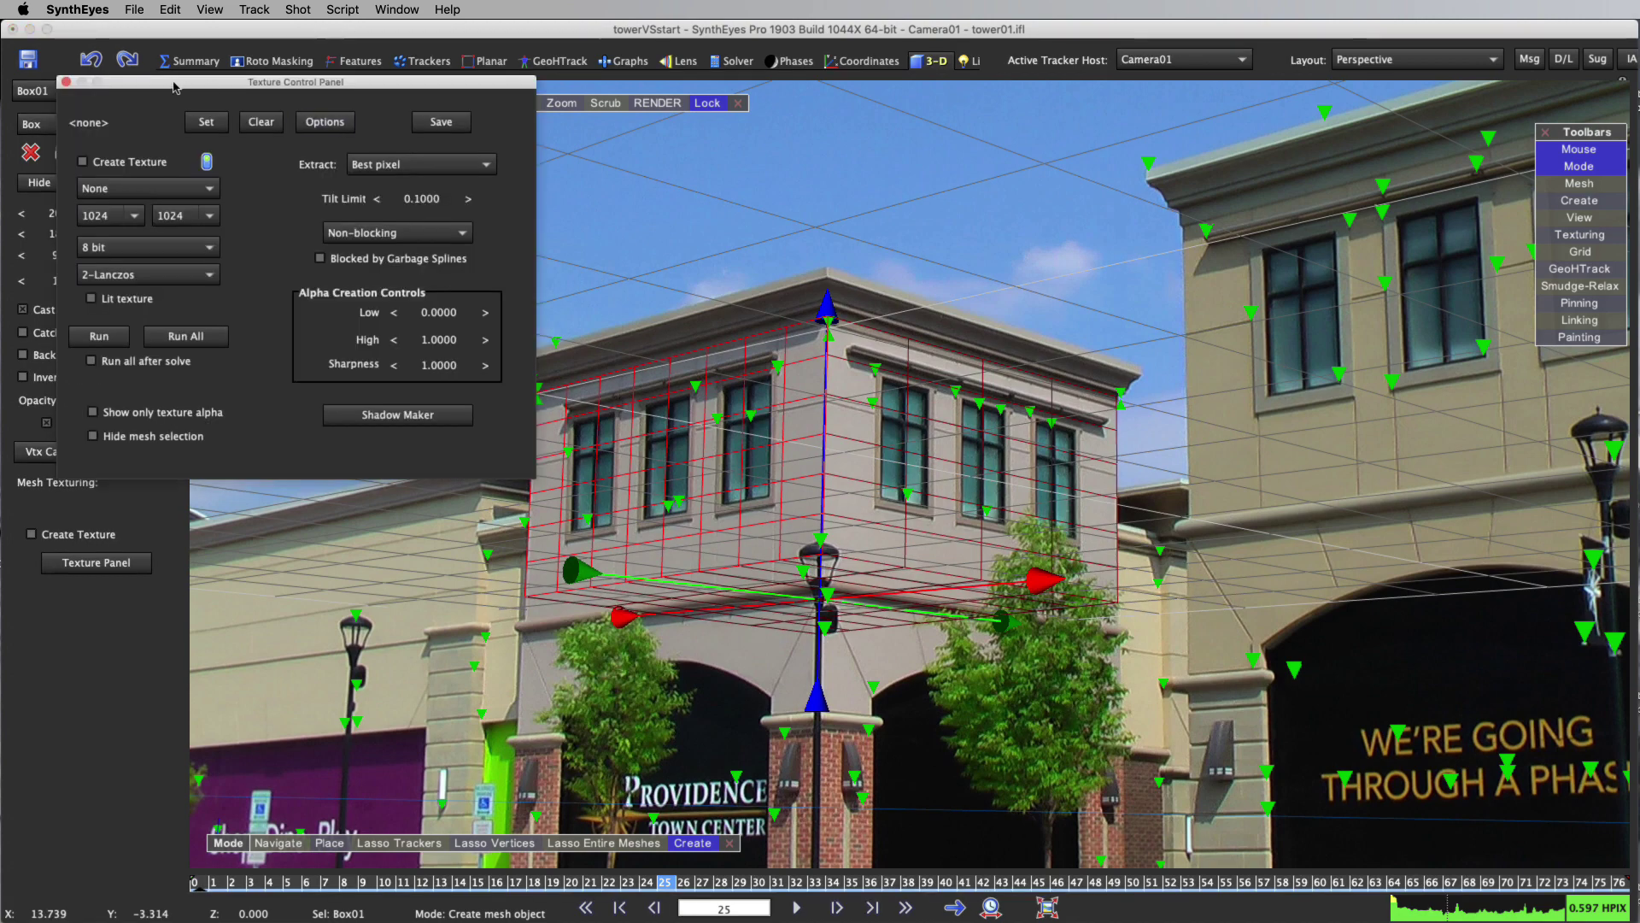
pyautogui.click(65, 84)
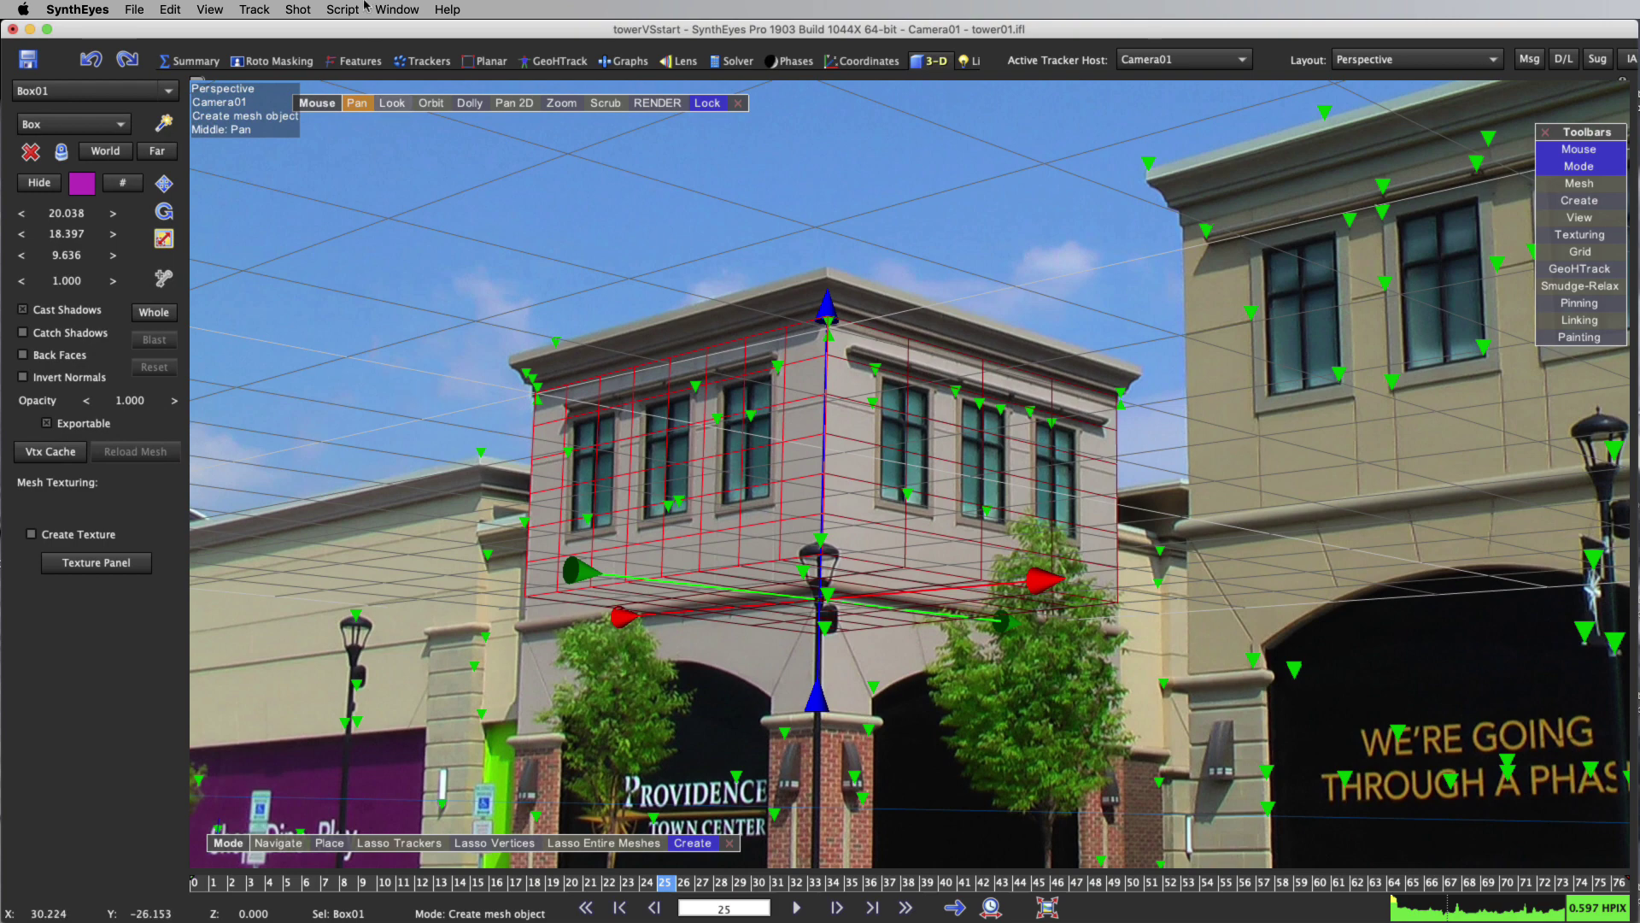
# Step: Add towervs00.png from the TowerVS folder as a new shot and accept its shot settings
pyautogui.click(297, 8)
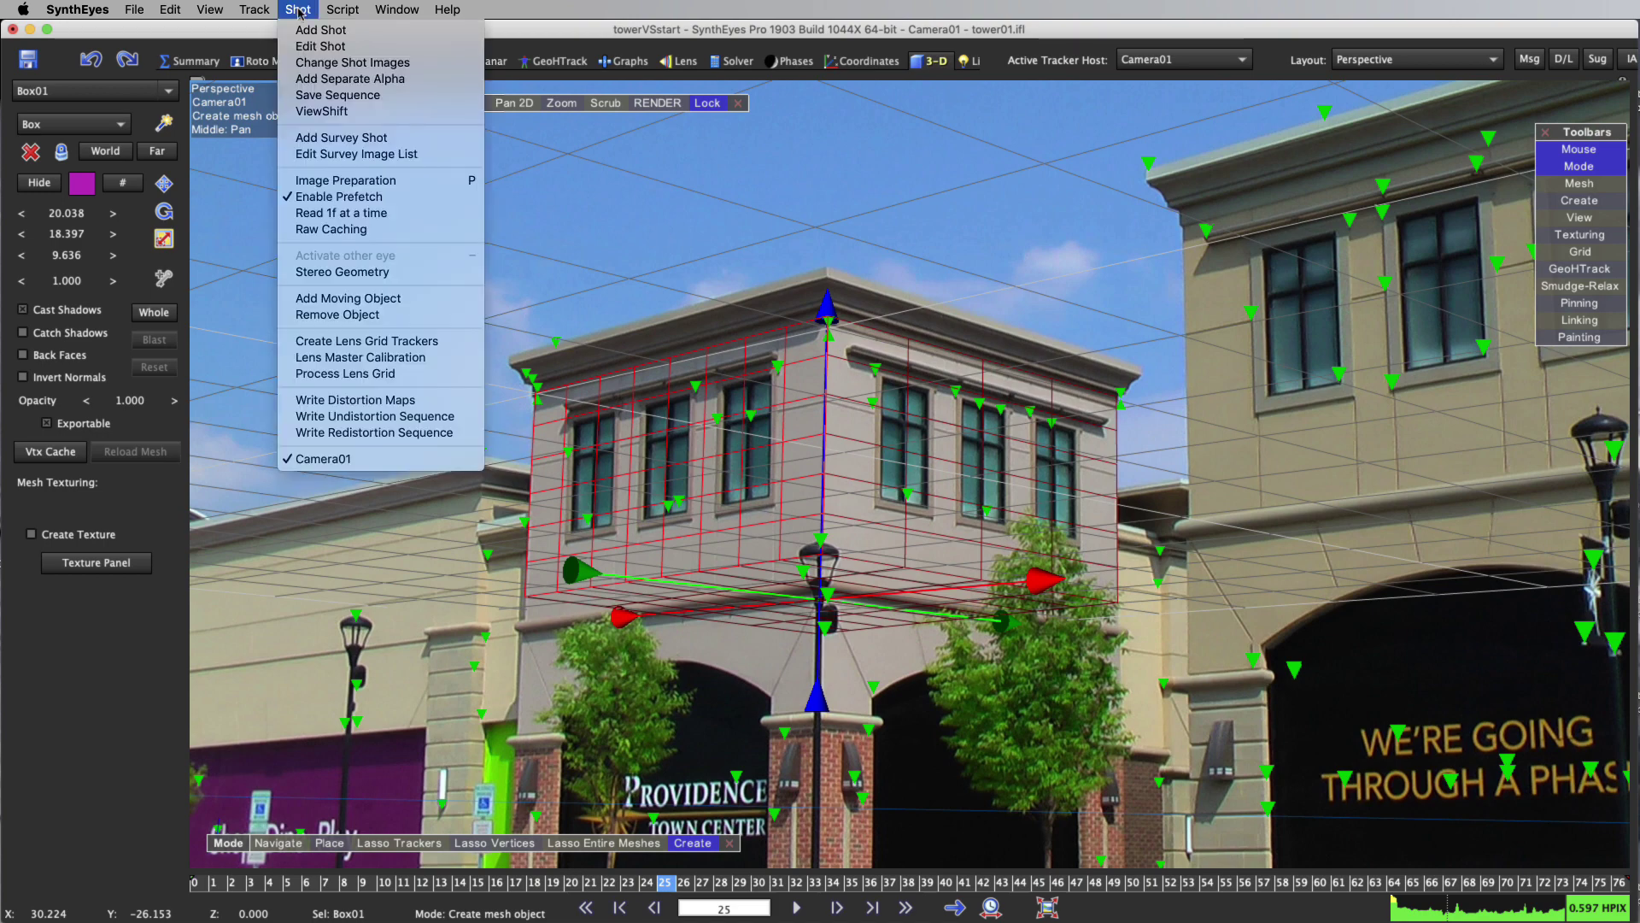
pyautogui.click(308, 31)
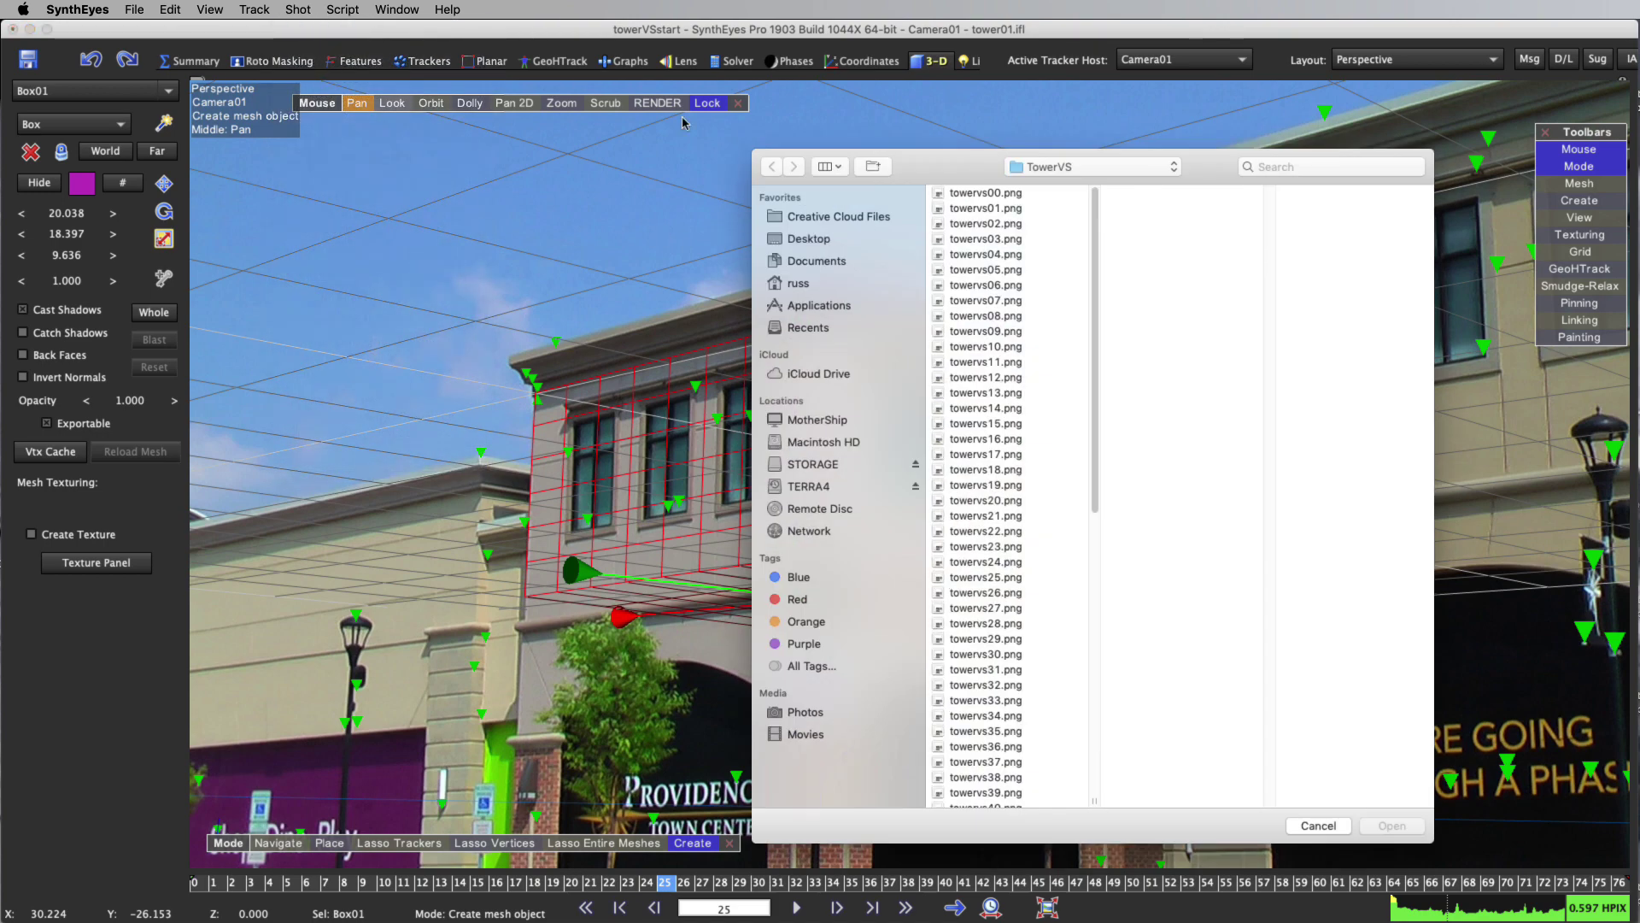
pyautogui.click(963, 196)
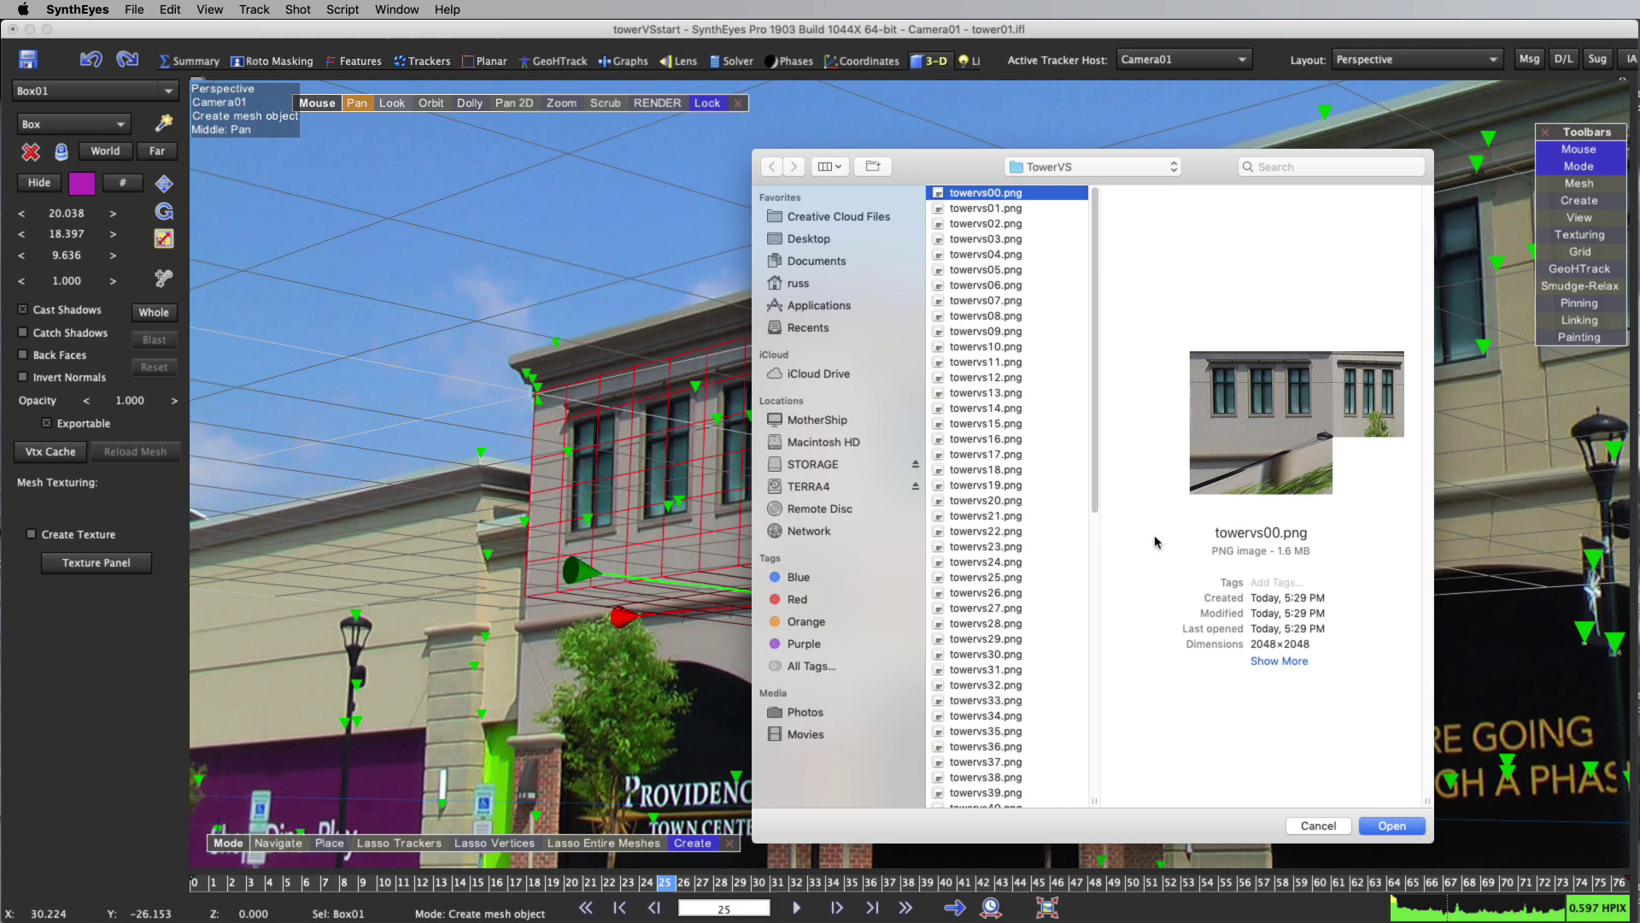
pyautogui.click(1391, 826)
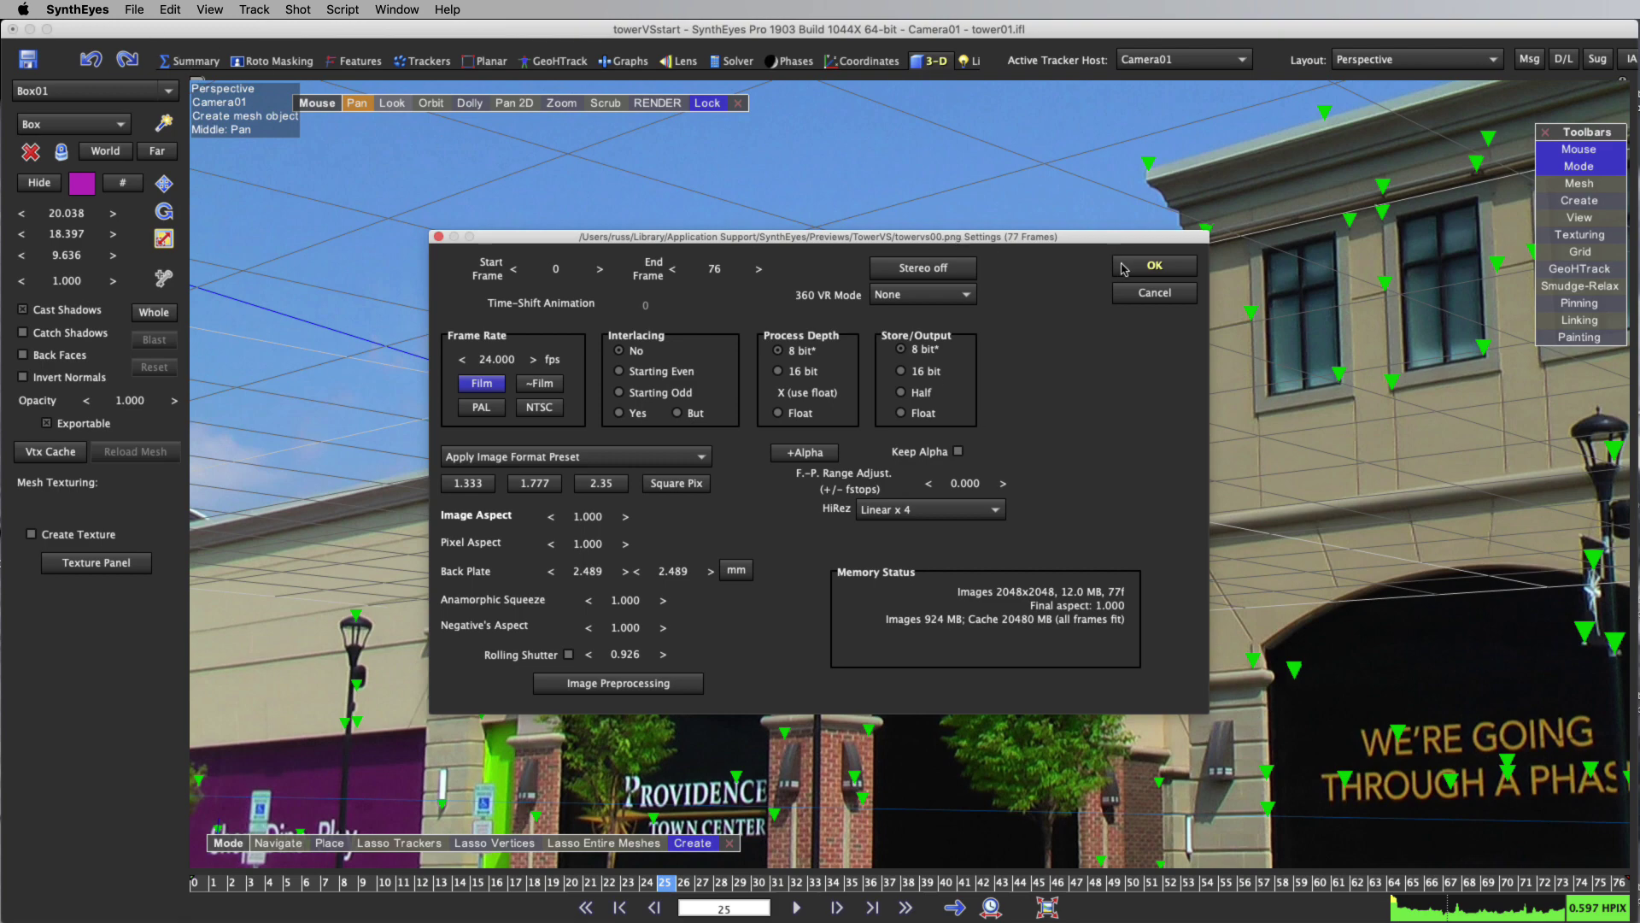
pyautogui.click(1151, 265)
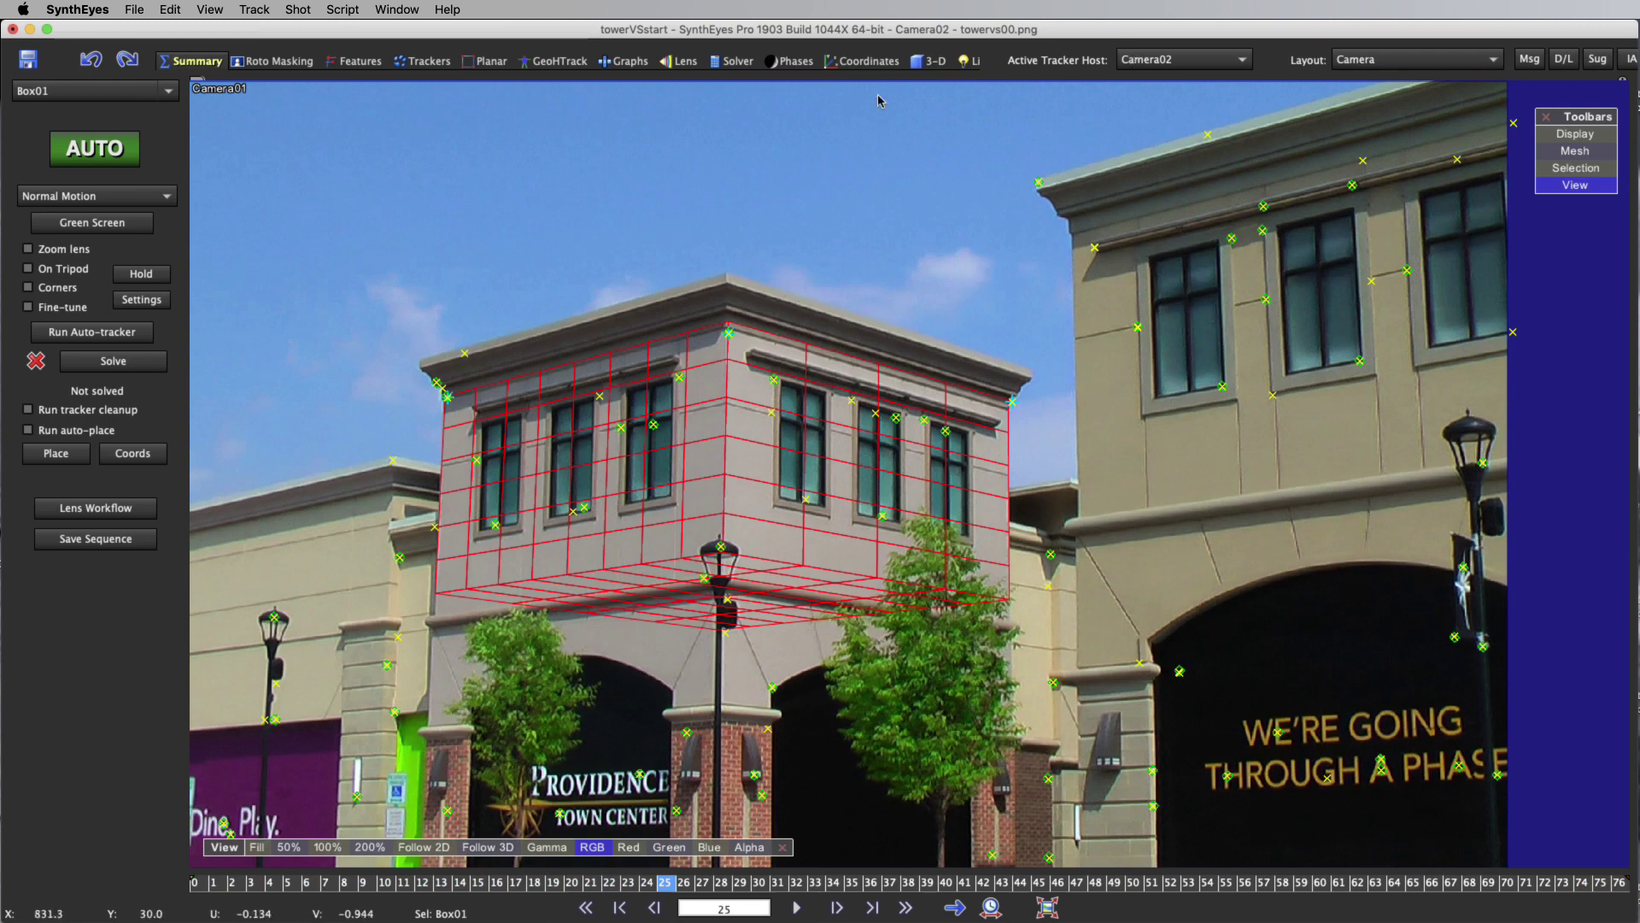
# Step: Show Camera02 in the viewport, scrub to frame 5, and switch to the GeoHTrack room
pyautogui.click(1176, 59)
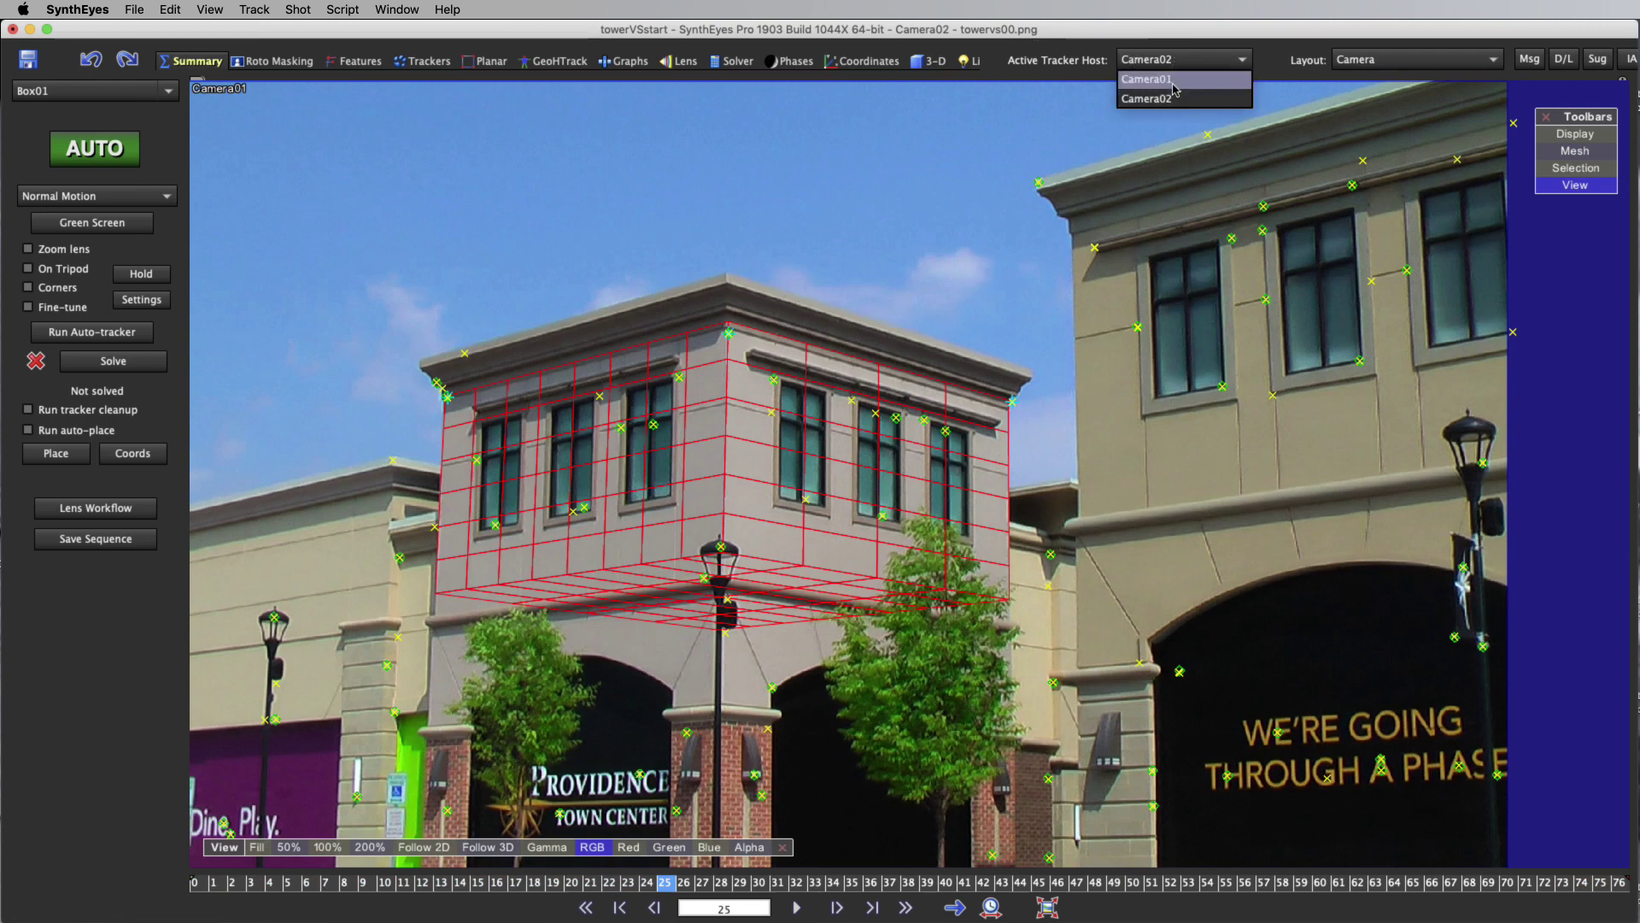
pyautogui.click(1175, 80)
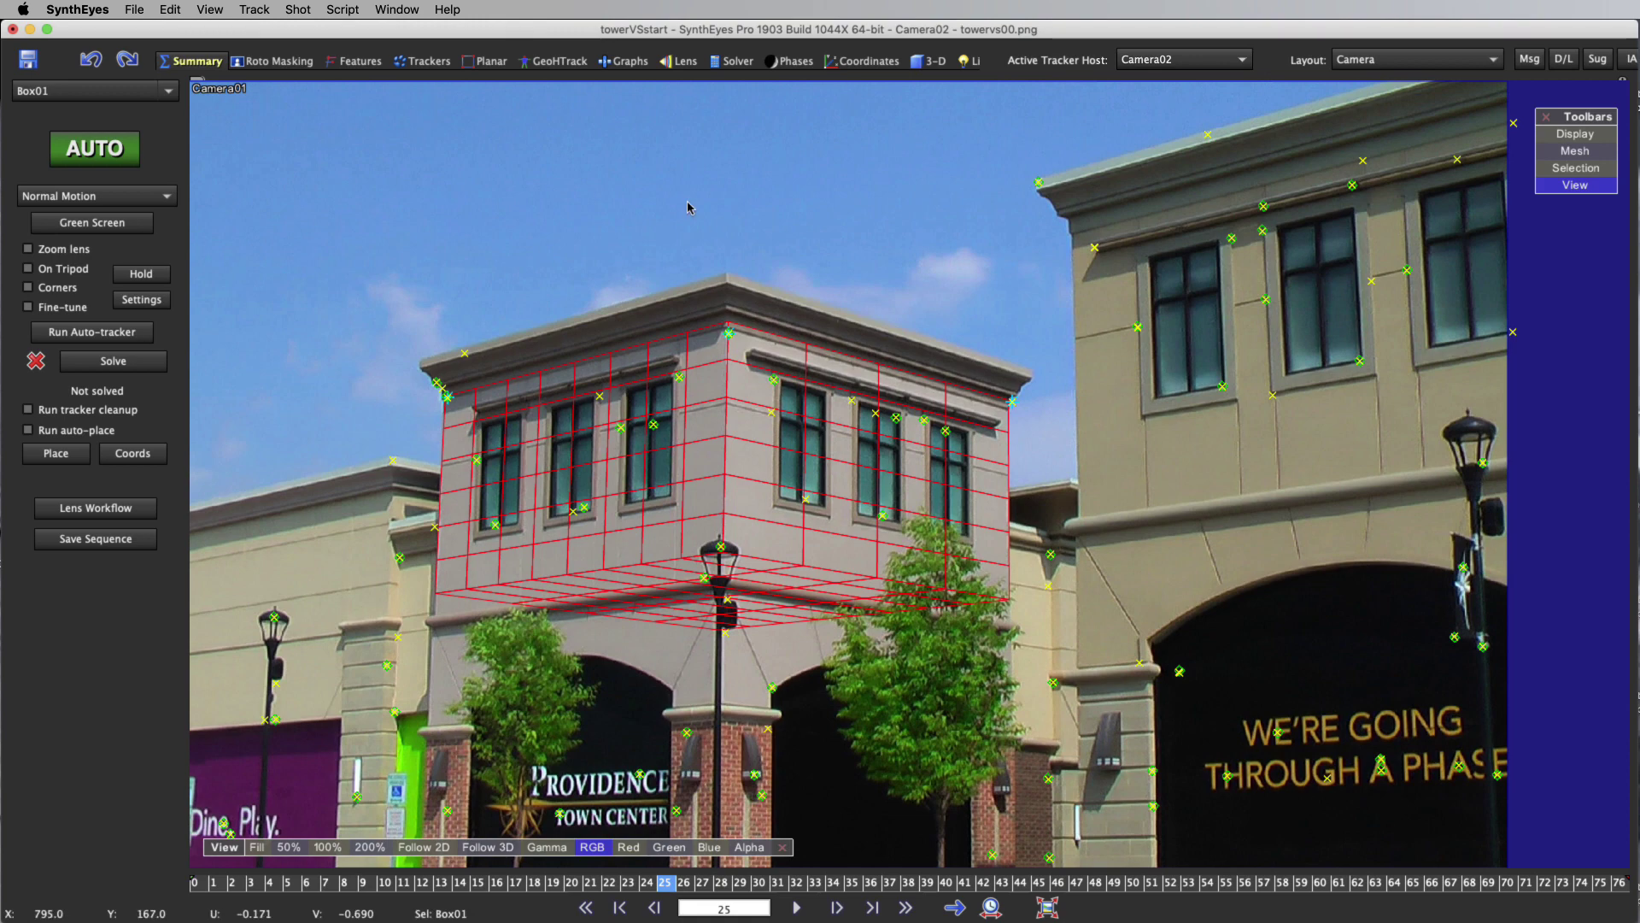
pyautogui.rightClick(751, 176)
pyautogui.click(820, 479)
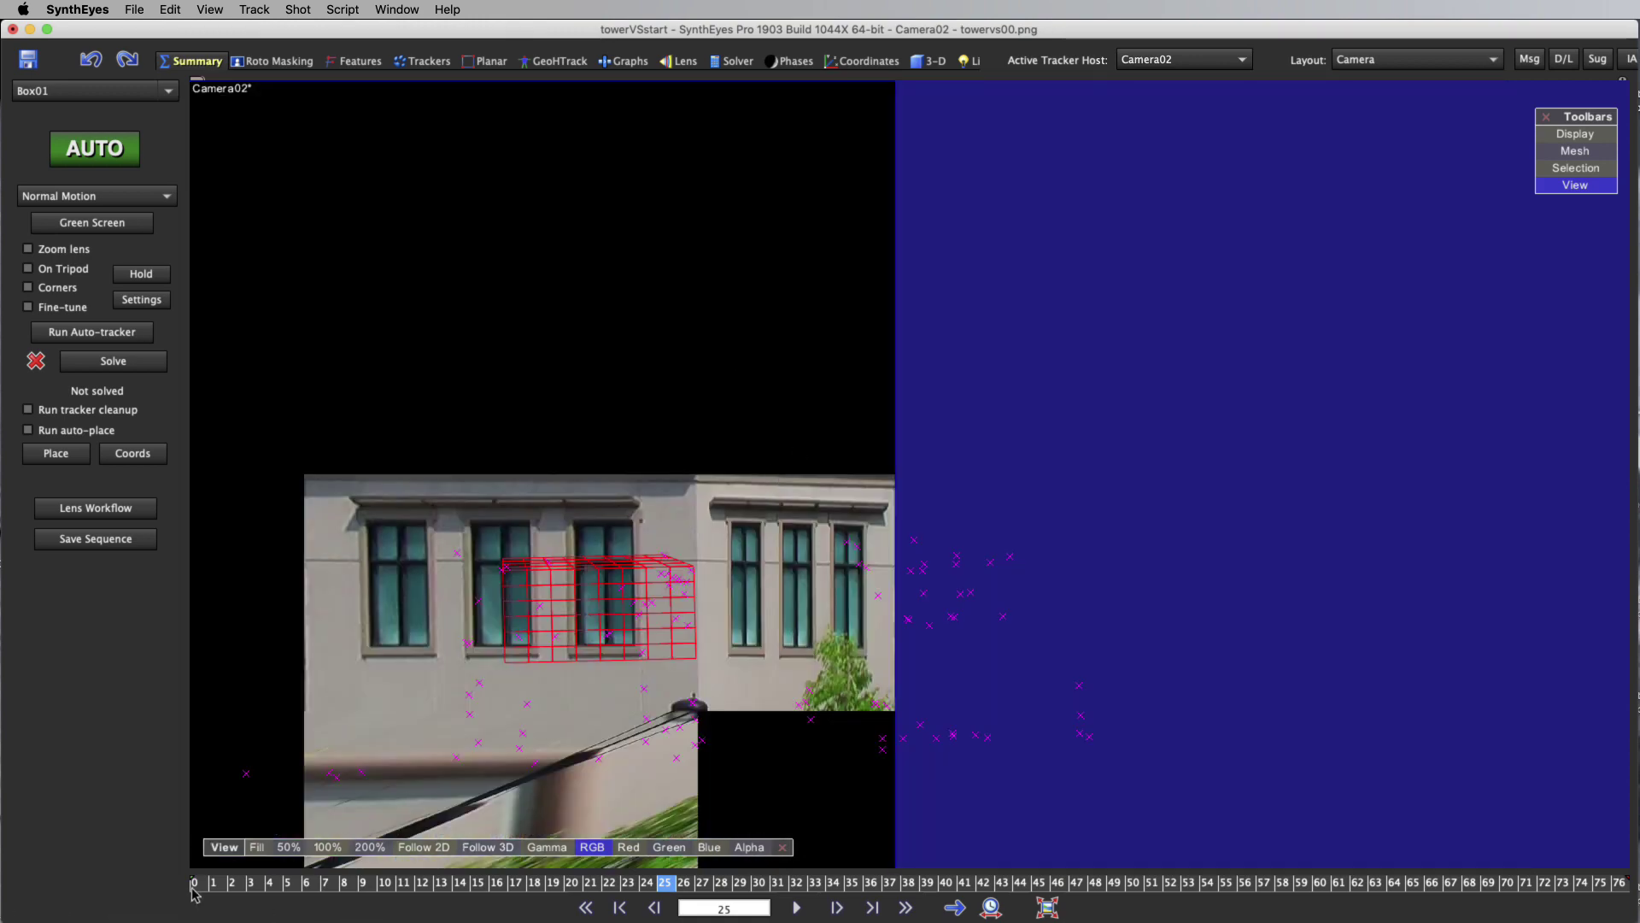
pyautogui.moveTo(201, 885); pyautogui.dragTo(796, 882)
pyautogui.click(287, 882)
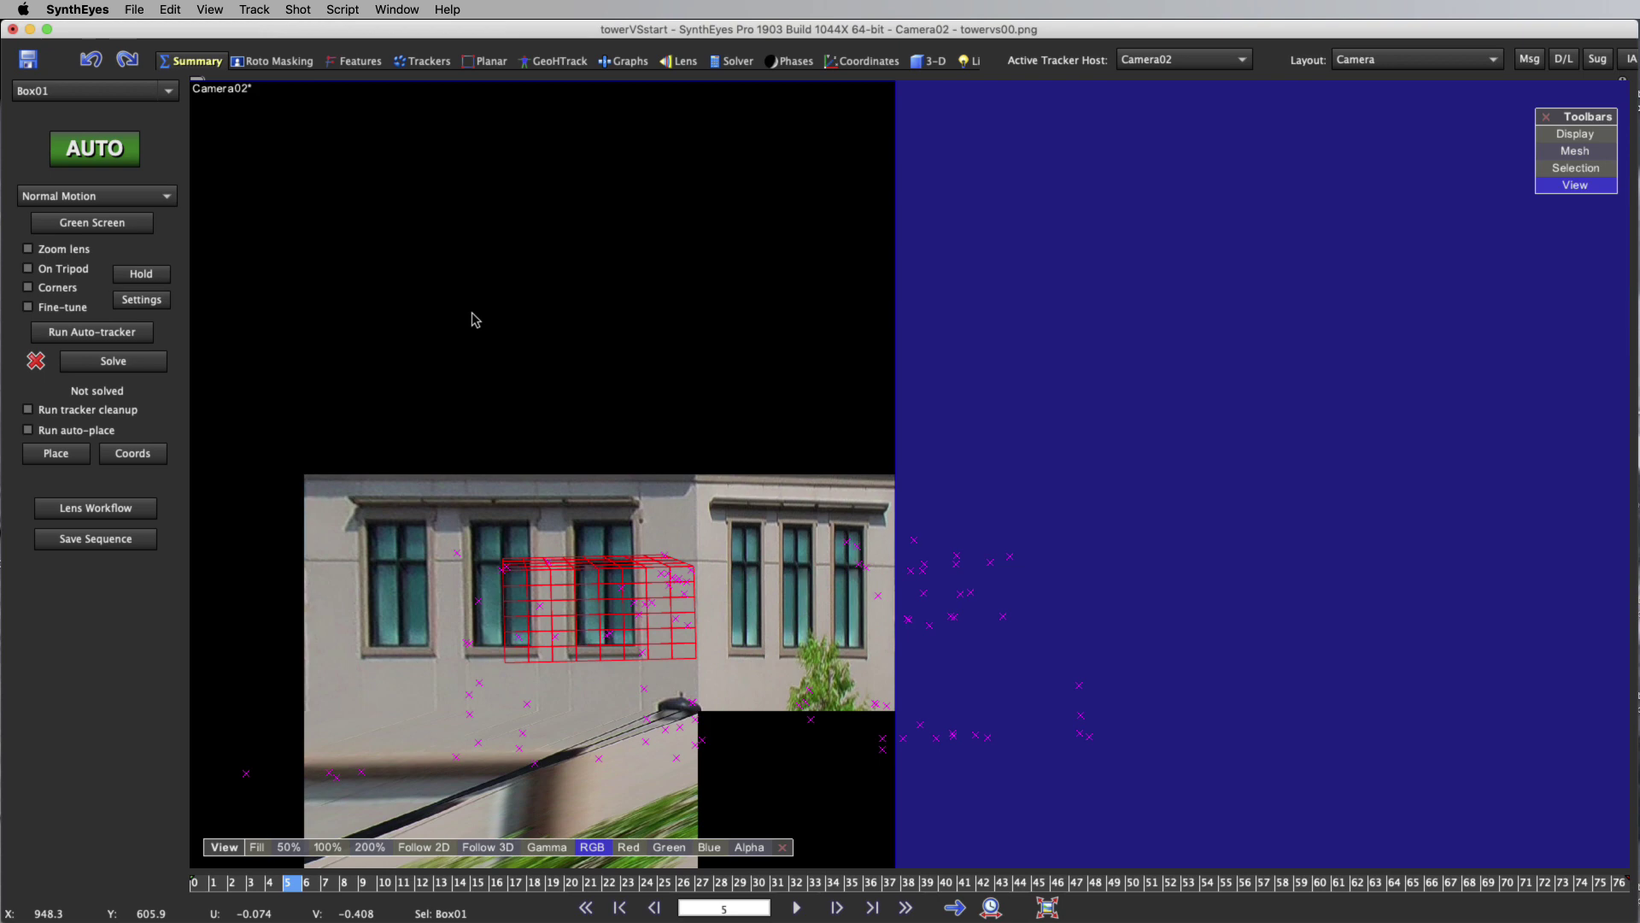
pyautogui.click(560, 61)
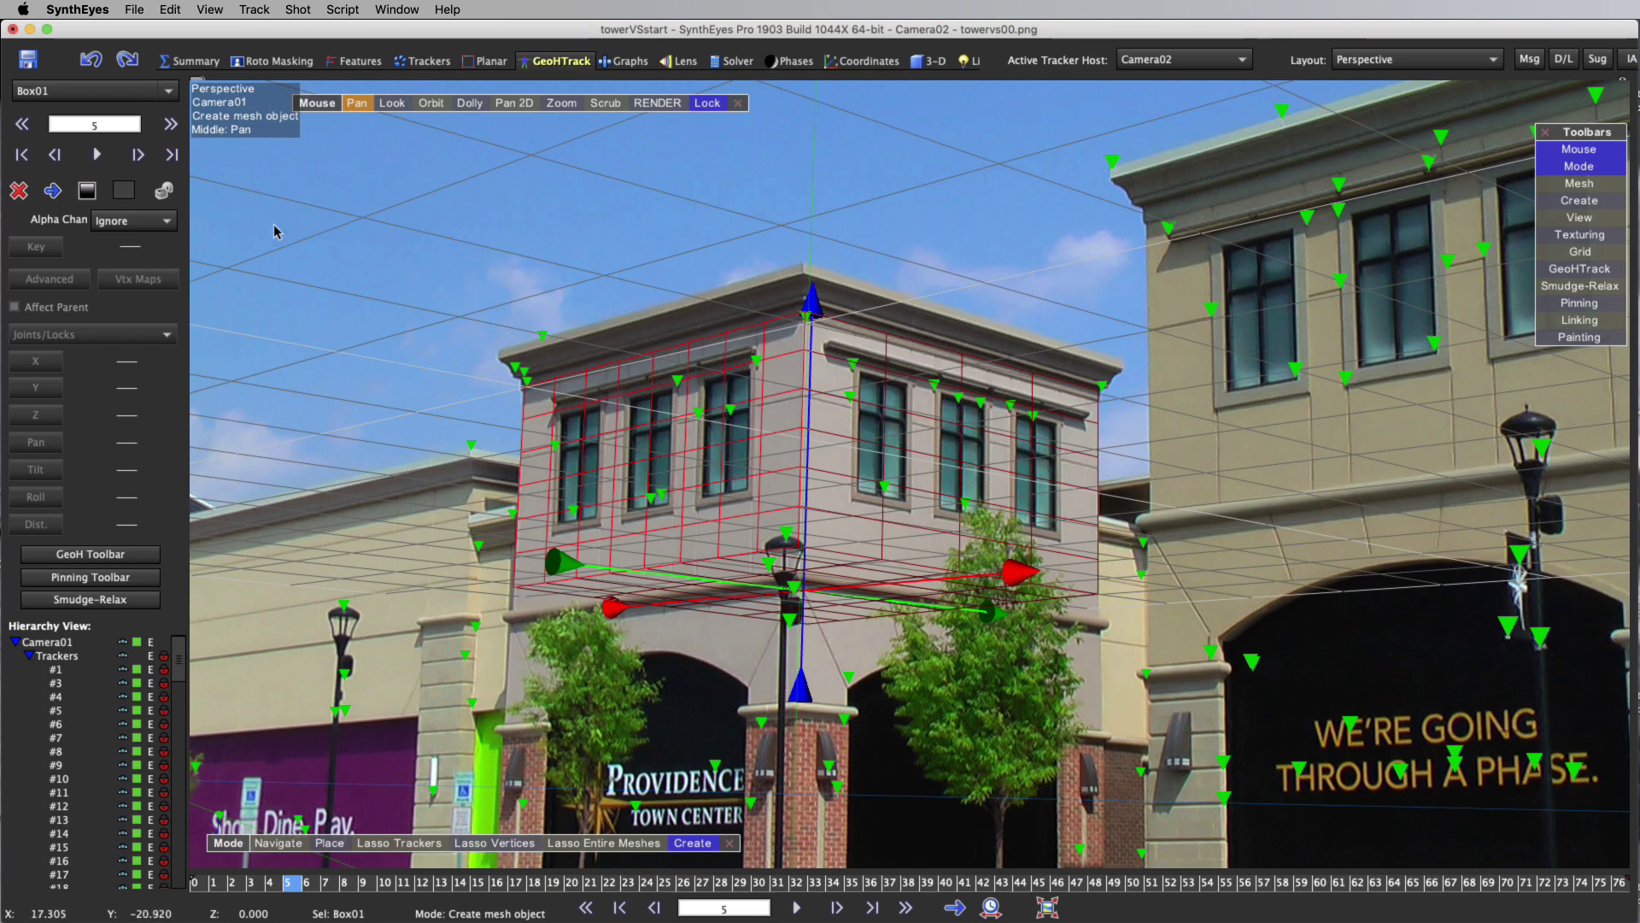
# Step: Turn off Lock on the perspective toolbar so the box shows against the grid without footage
pyautogui.rightClick(318, 193)
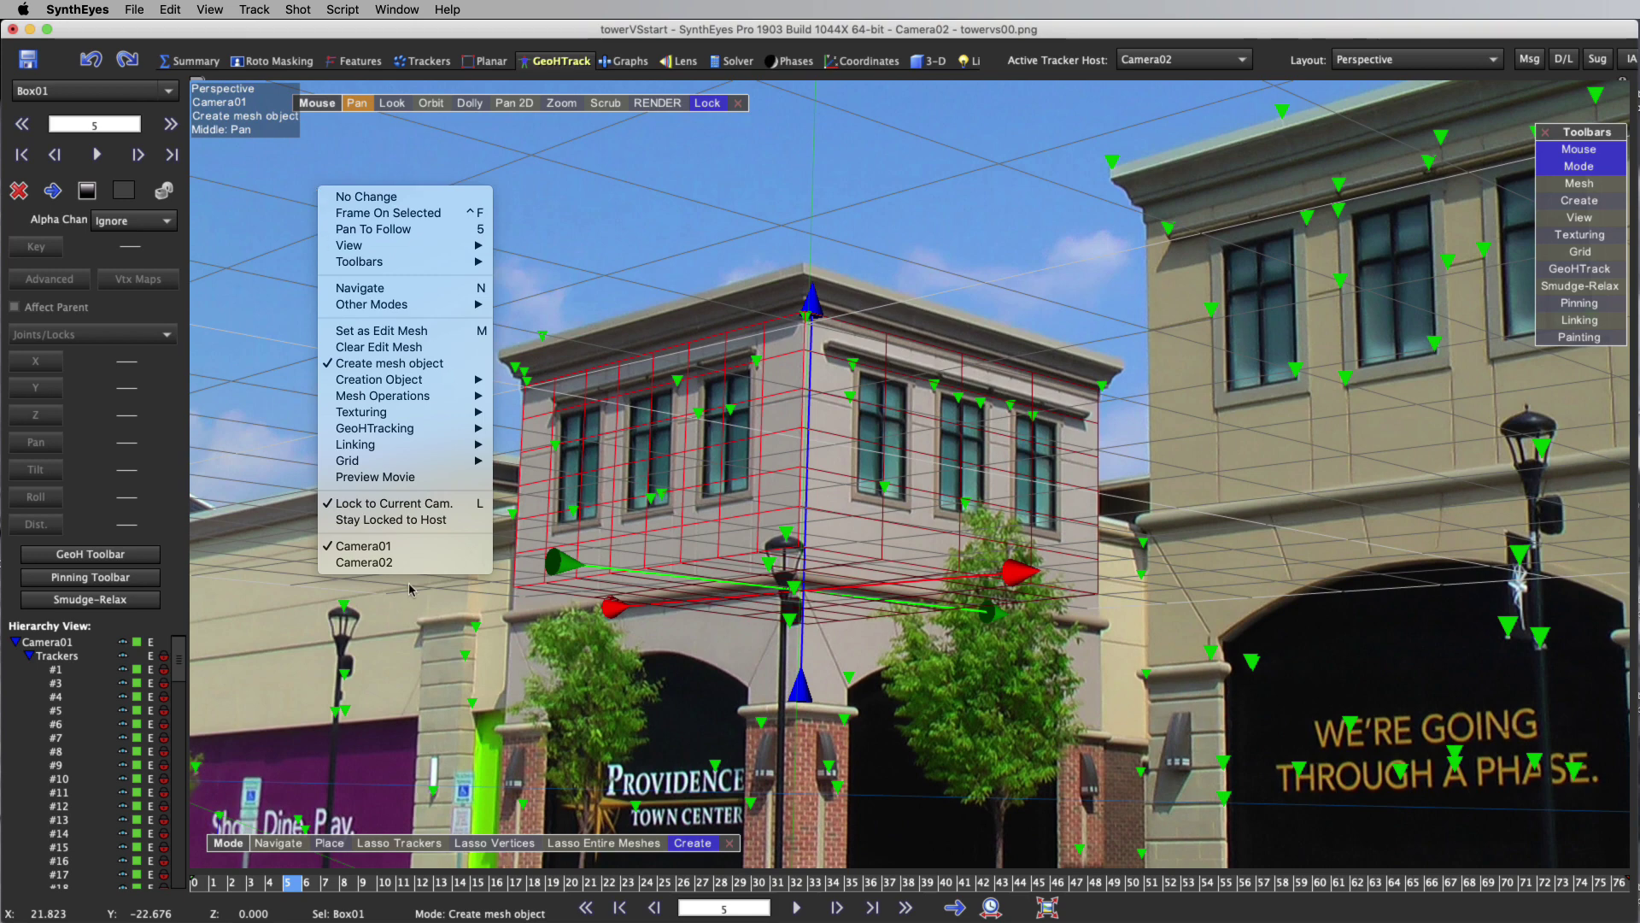
pyautogui.click(557, 39)
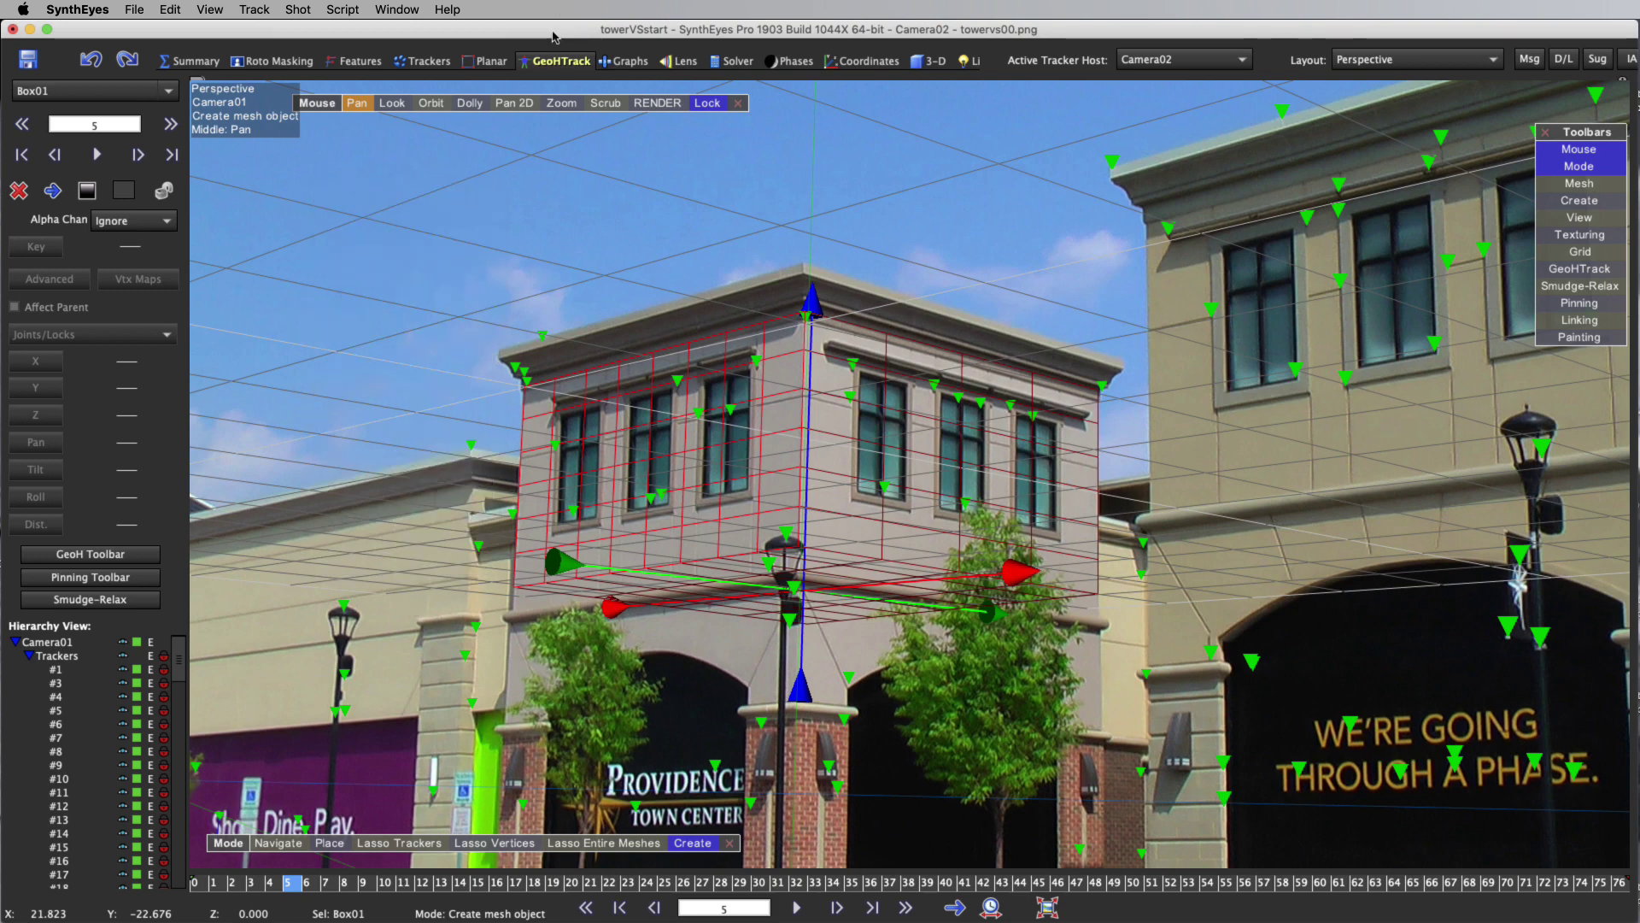
pyautogui.click(703, 106)
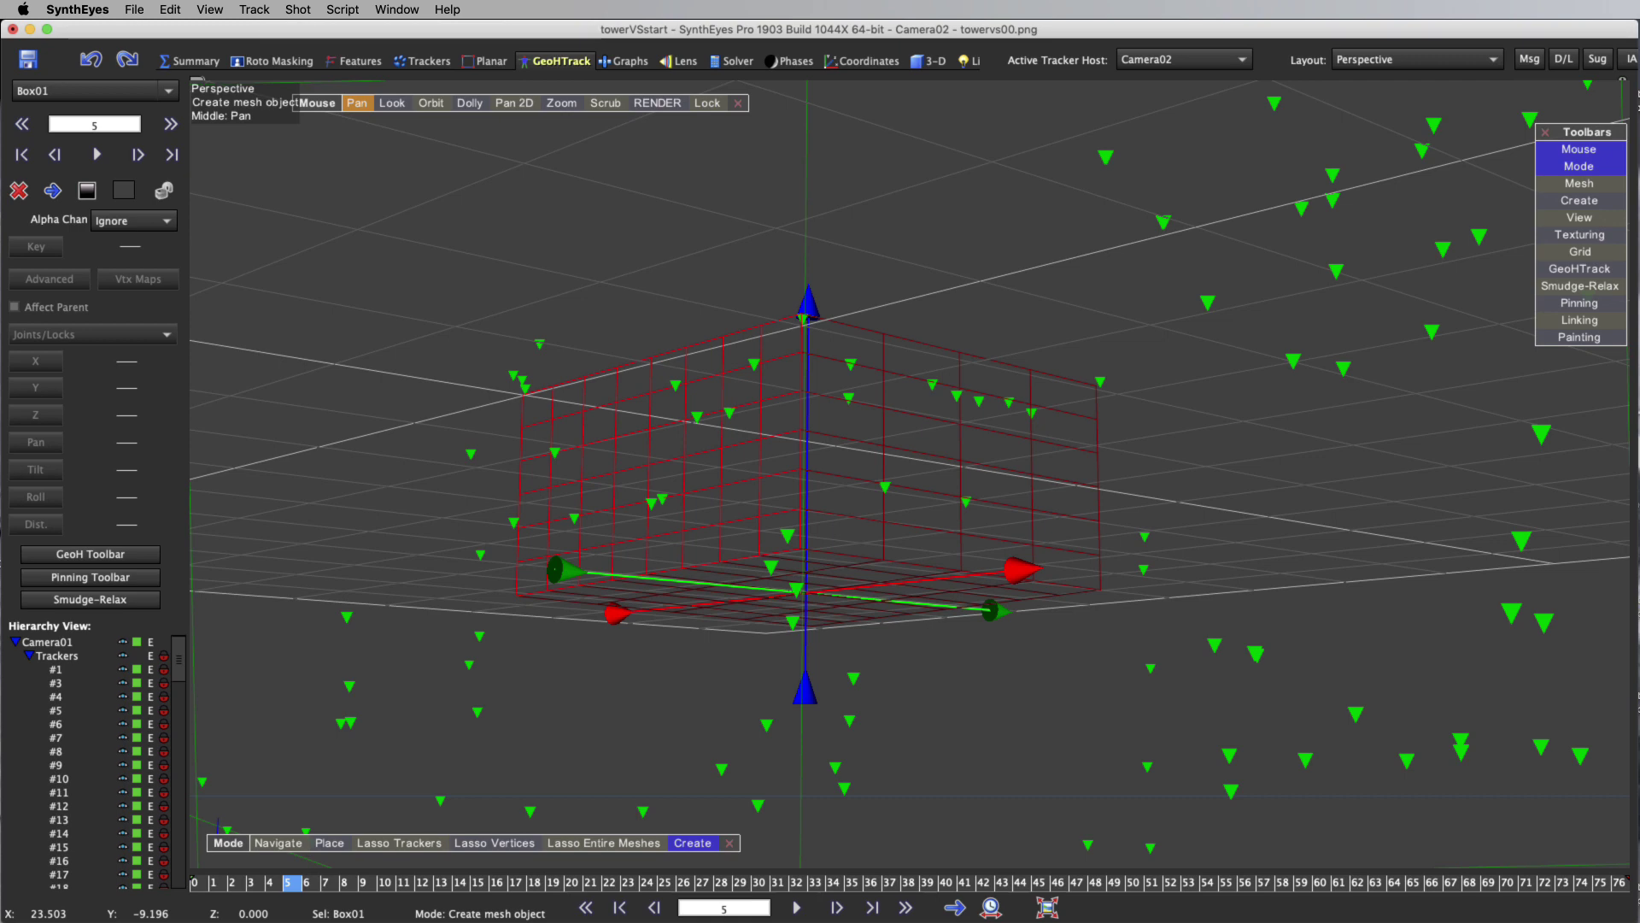
# Step: Apply Texturing > Texture Mesh from Shot to the box from the Camera02 shot
pyautogui.rightClick(680, 269)
pyautogui.moveTo(720, 490)
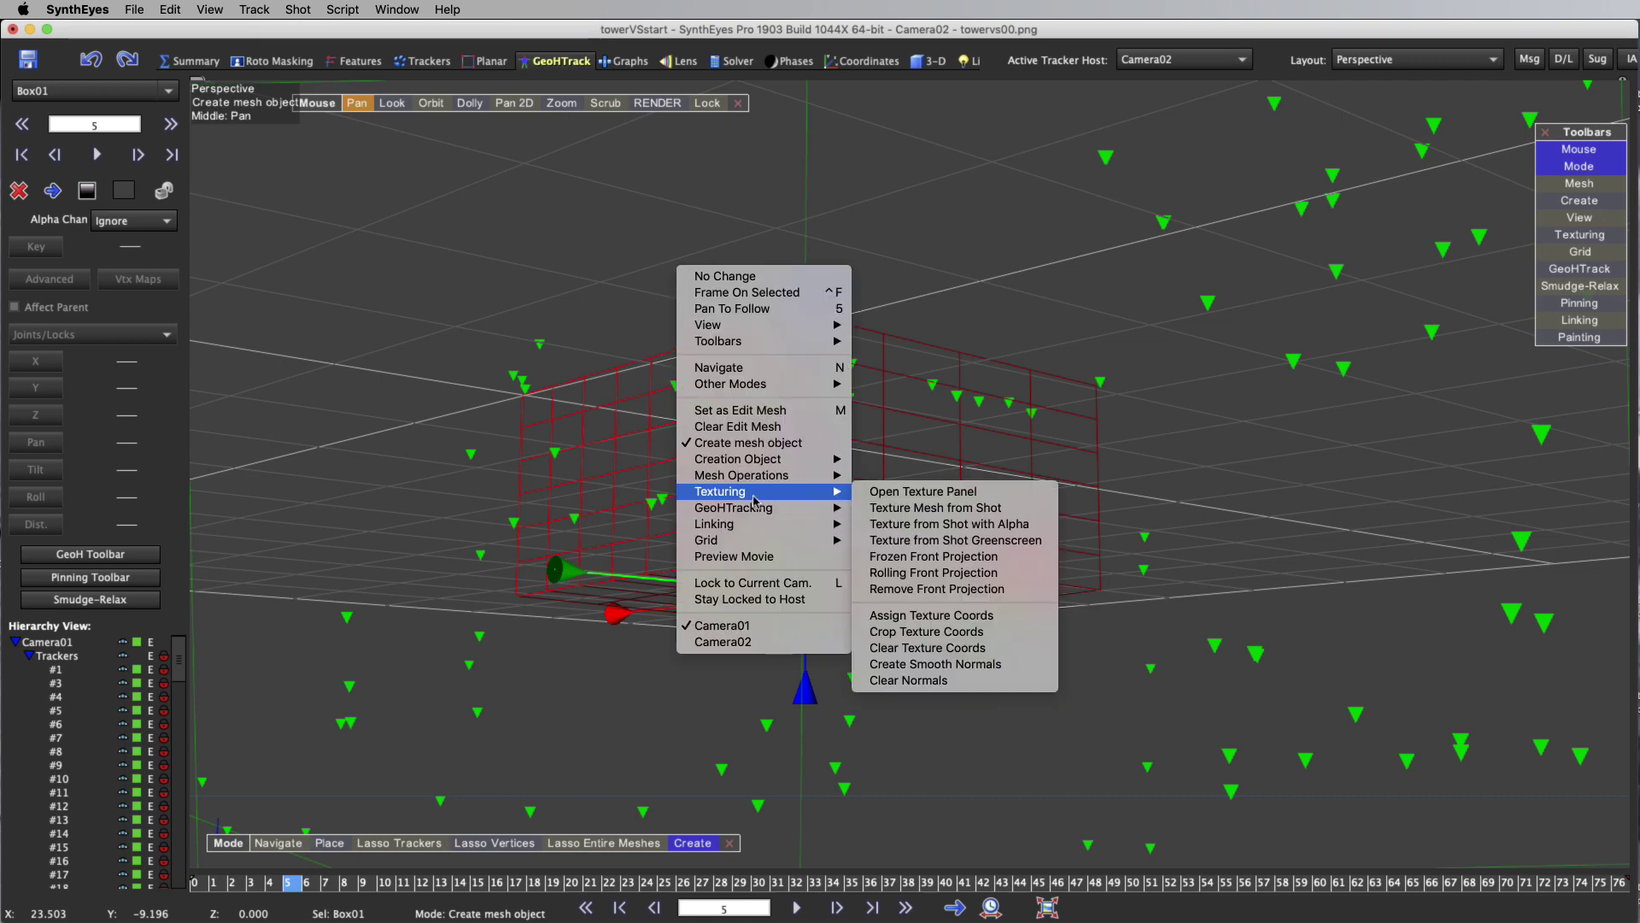
pyautogui.click(905, 511)
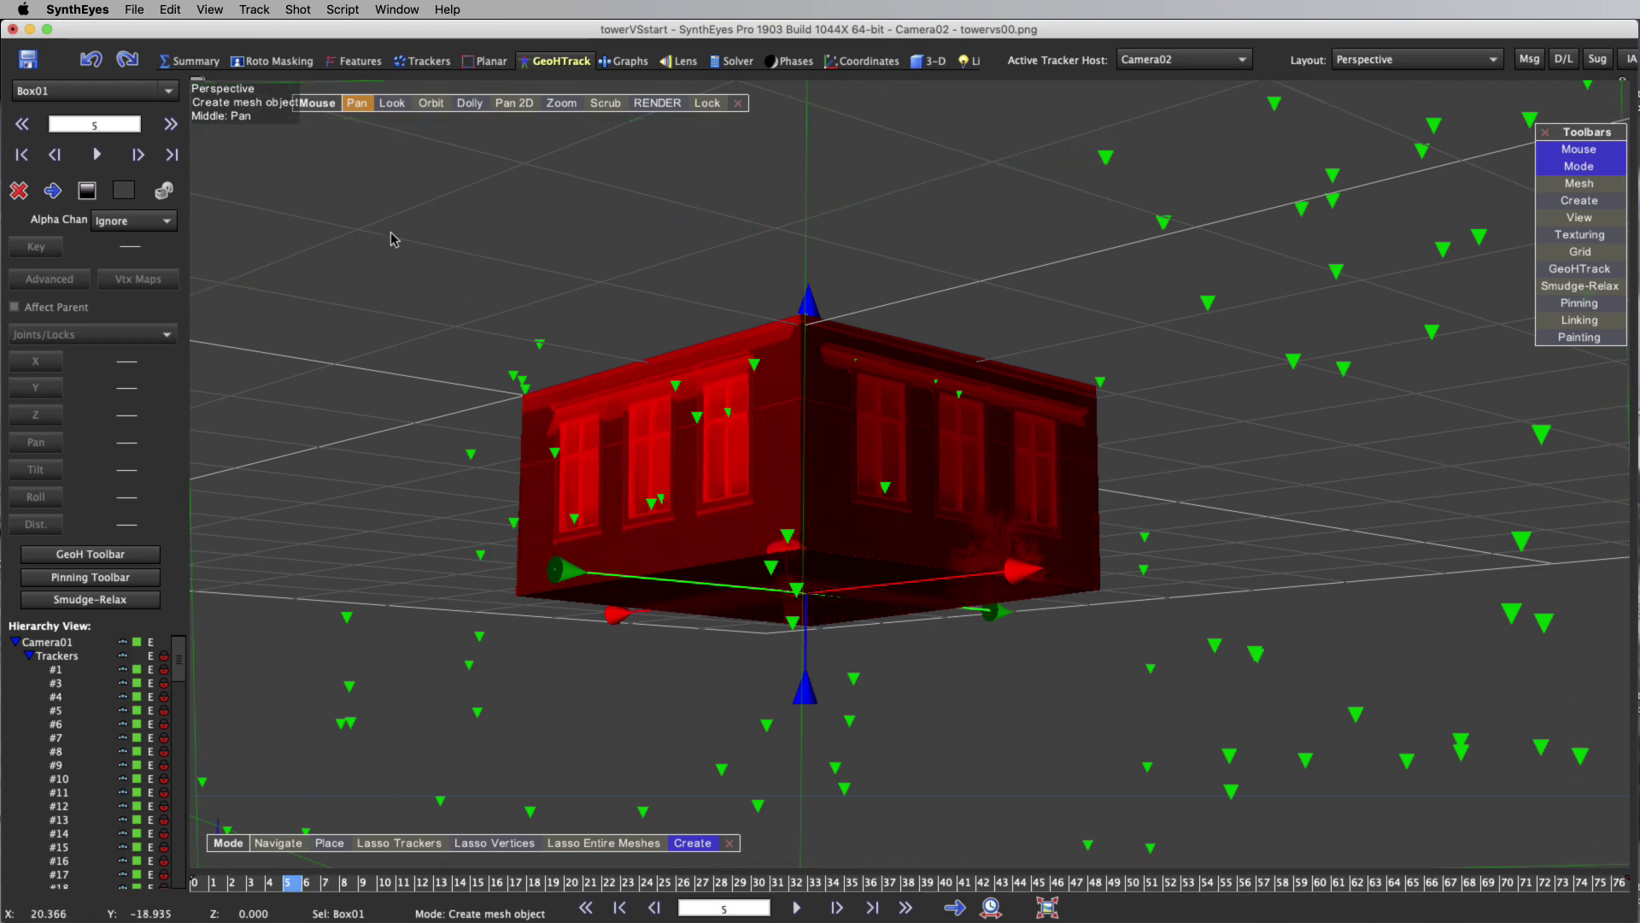
# Step: Deselect the box, undo the stray Box02, return to frame 0, and re-lock the view to the camera
pyautogui.click(385, 199)
pyautogui.hotkey('ctrl', 'z')
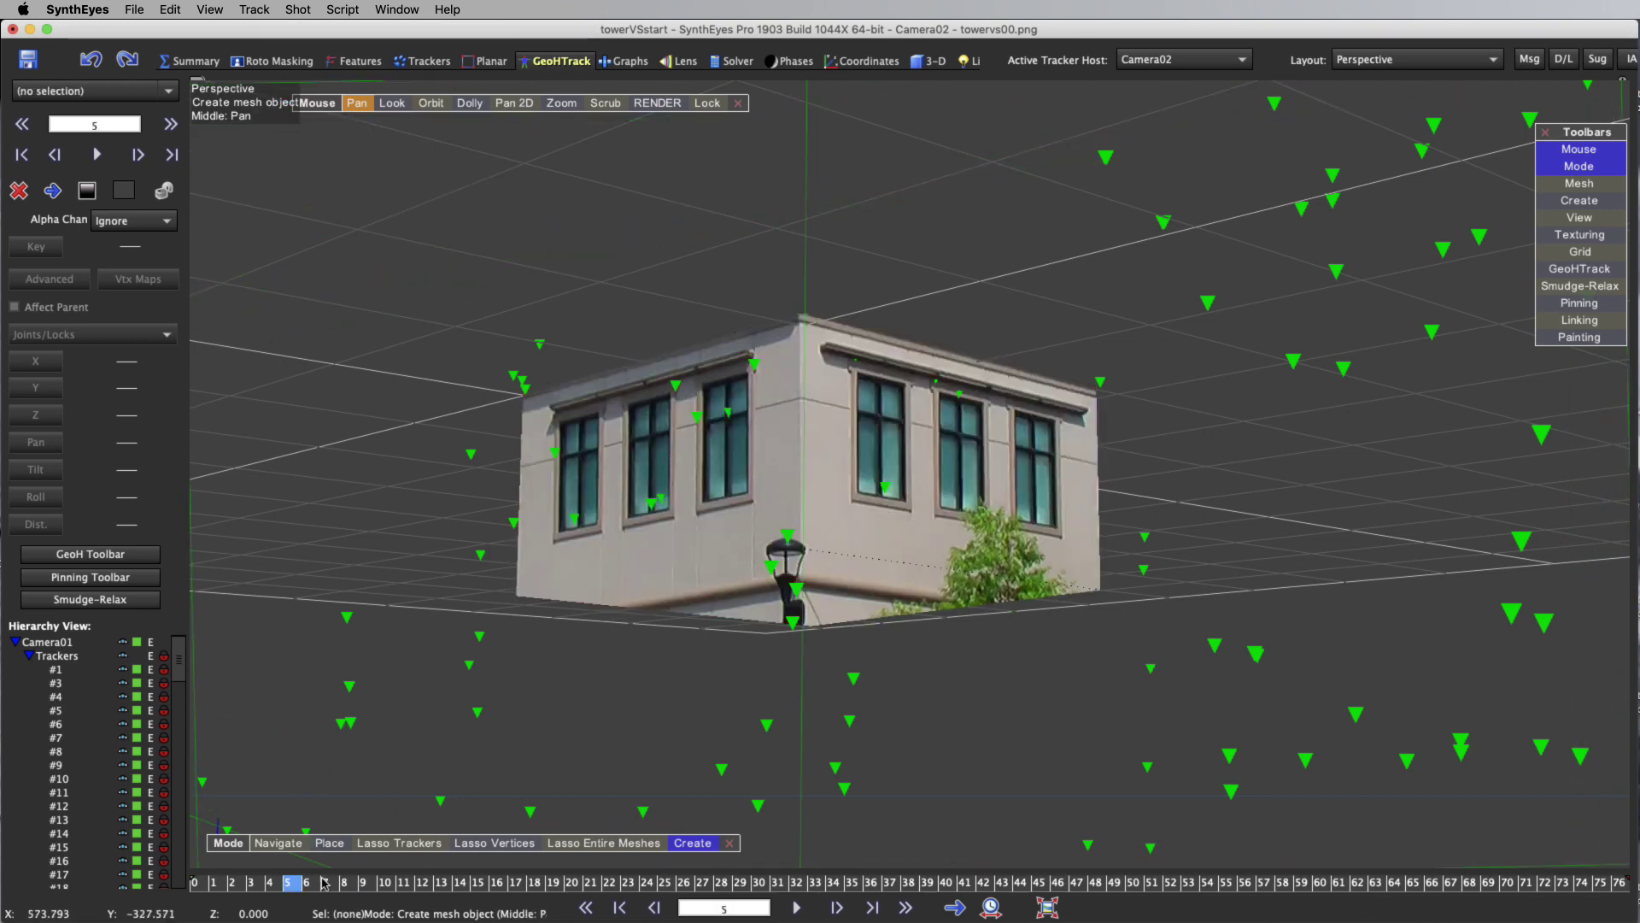
pyautogui.moveTo(324, 884); pyautogui.dragTo(194, 881)
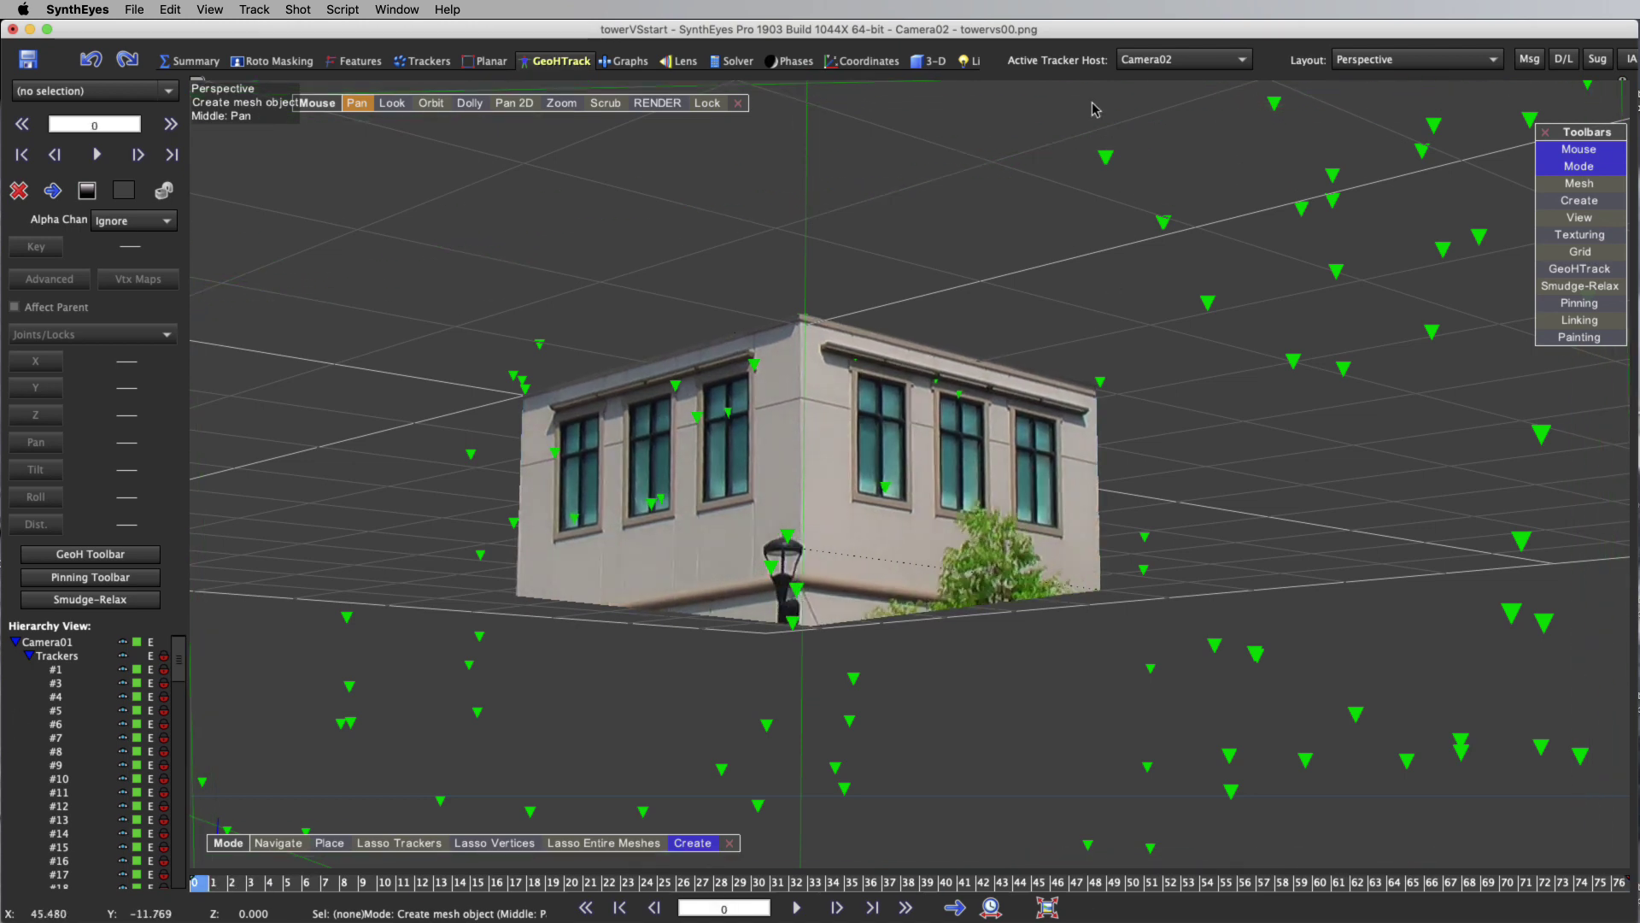
pyautogui.click(706, 103)
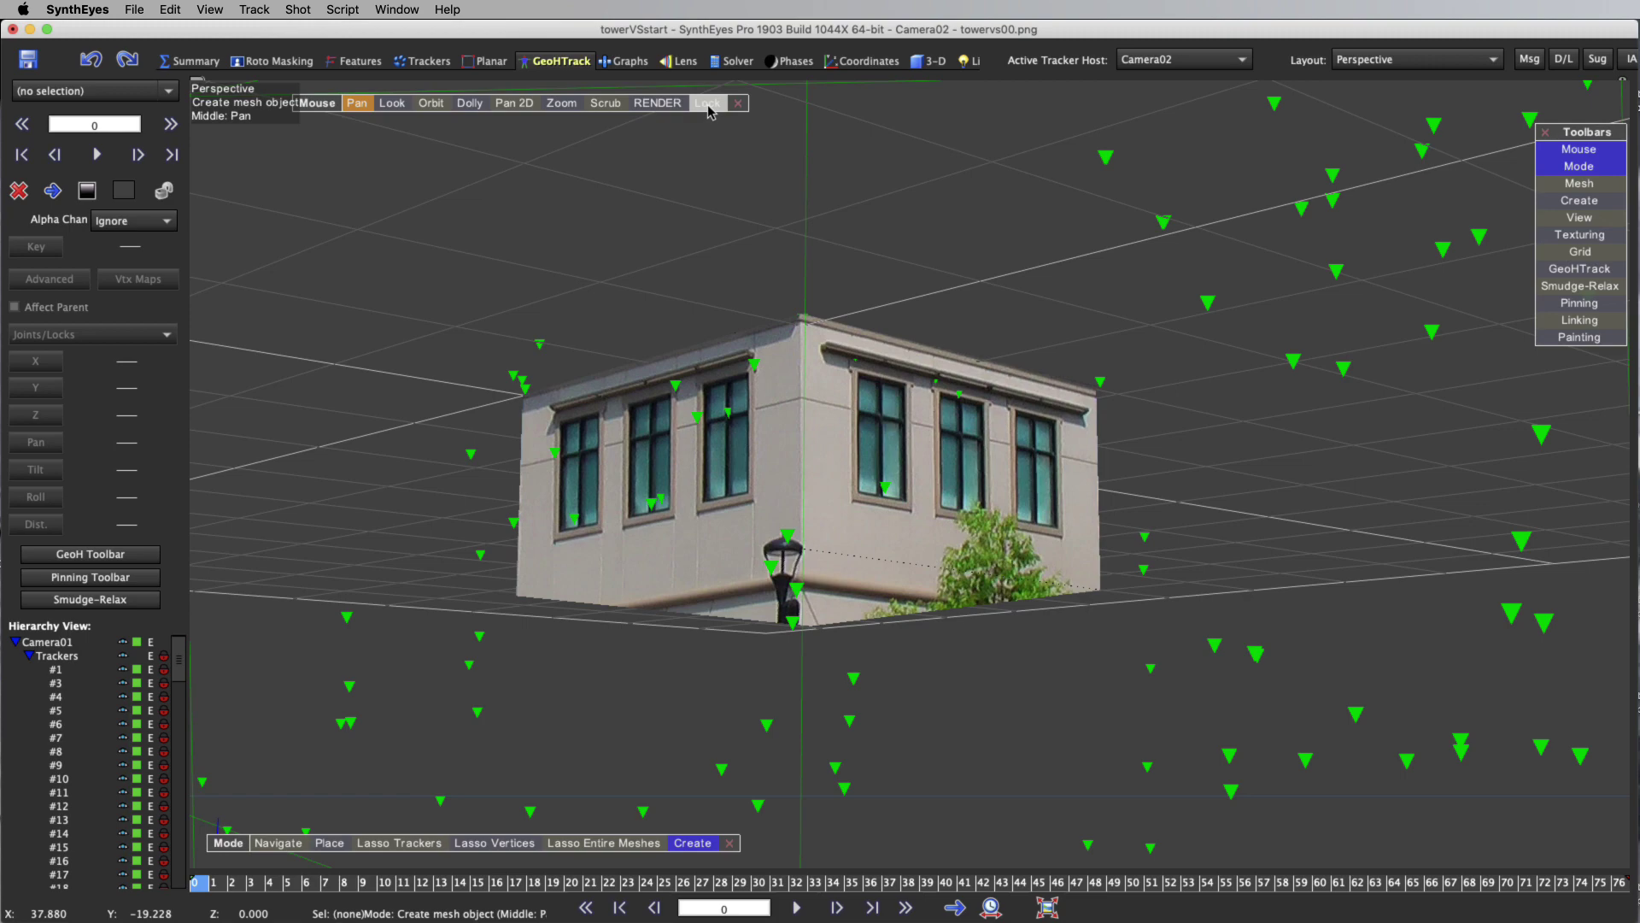